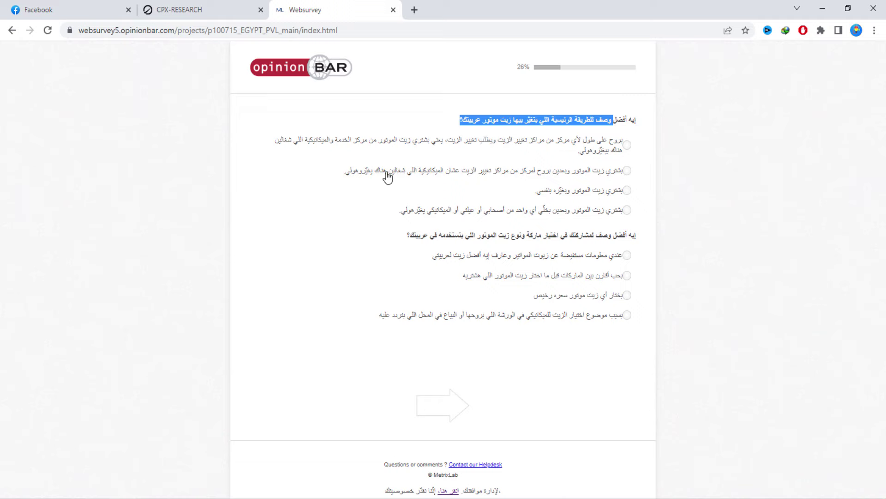
Choose buying motor oil and having a change centre's mechanics replace it, and answer أيوه (yes) to being head of the household
click(406, 177)
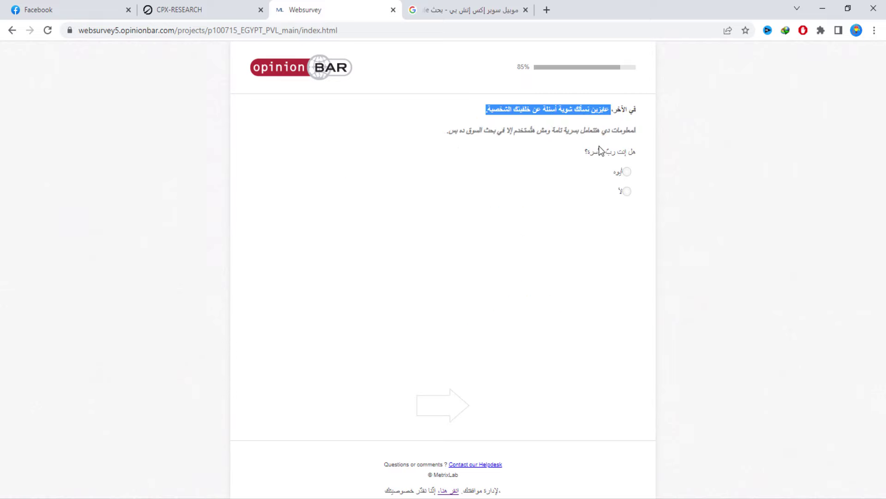
drag(629, 151, 594, 150)
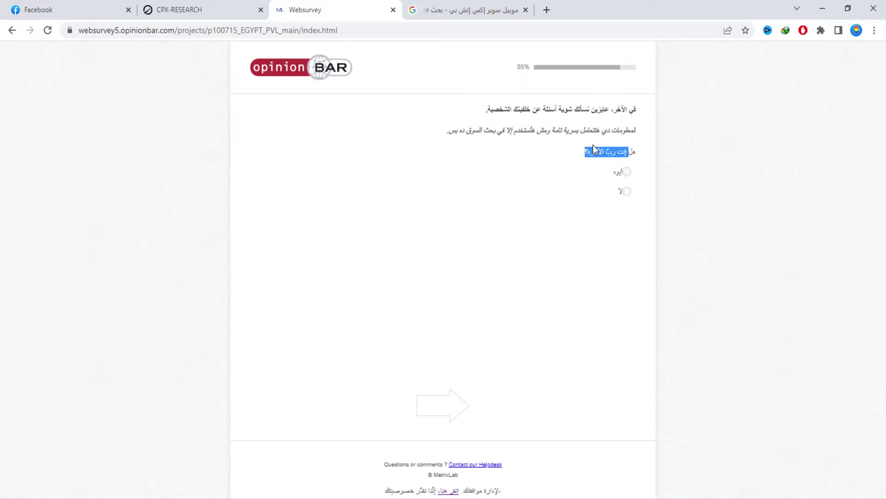
click(627, 172)
click(449, 408)
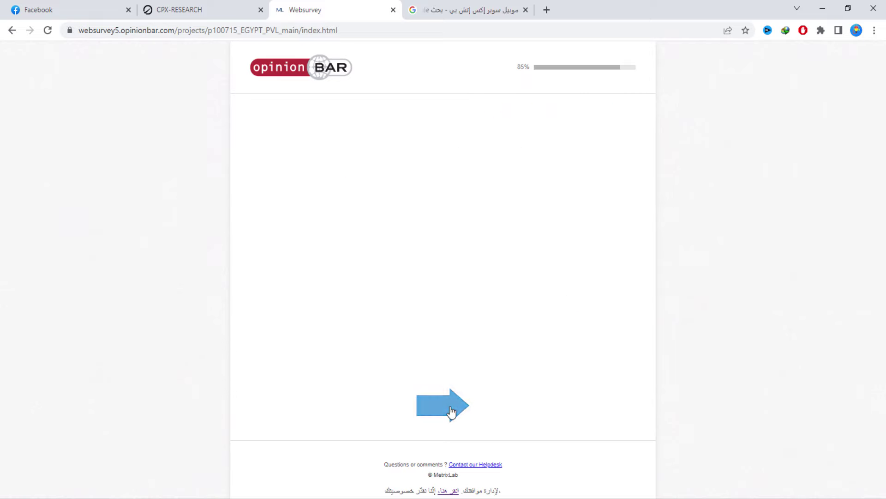
Set the household main earner's occupation to أي تفاصيل تانية (other details)
drag(620, 120, 537, 123)
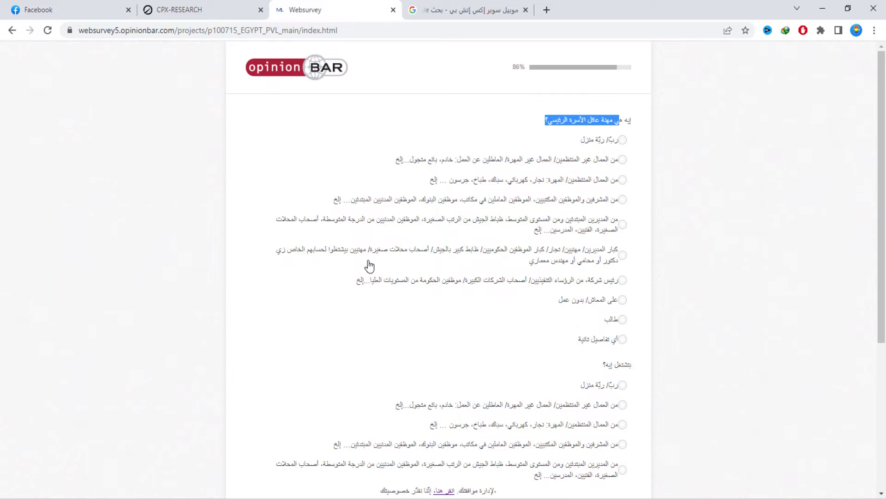
click(621, 340)
scroll(631, 318, down, 1)
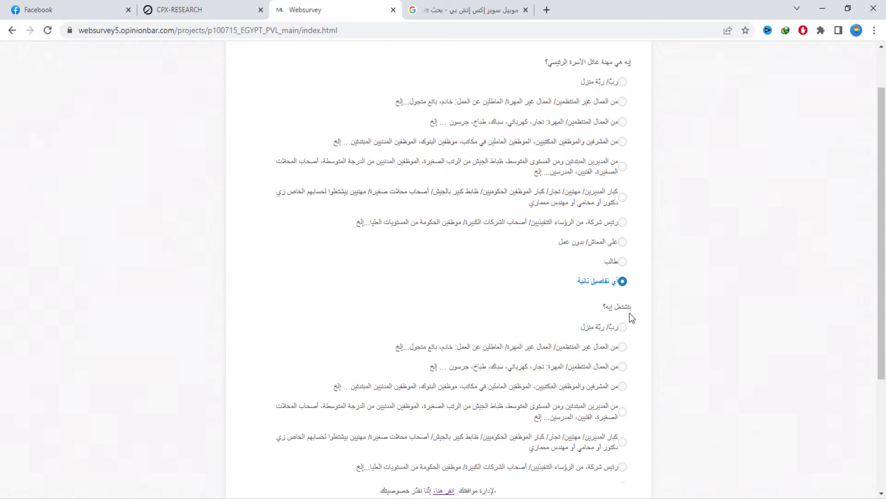
scroll(632, 318, down, 1)
scroll(618, 250, down, 1)
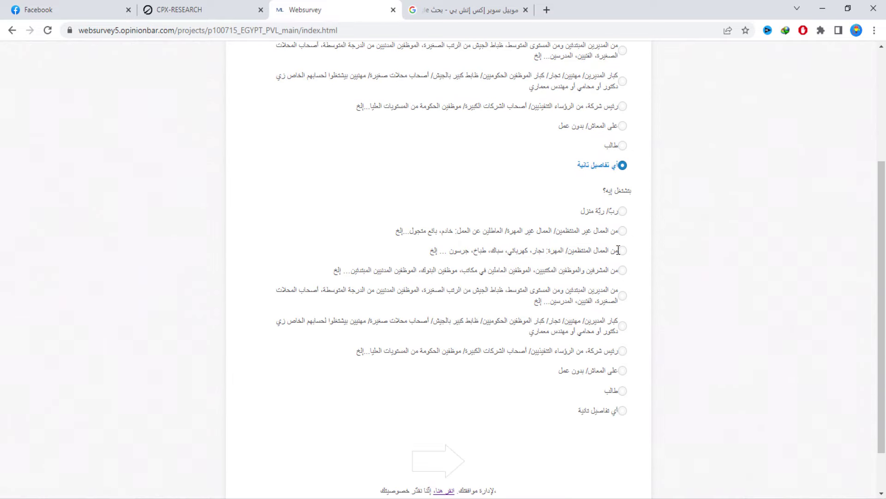
scroll(617, 249, up, 3)
drag(598, 129, 519, 119)
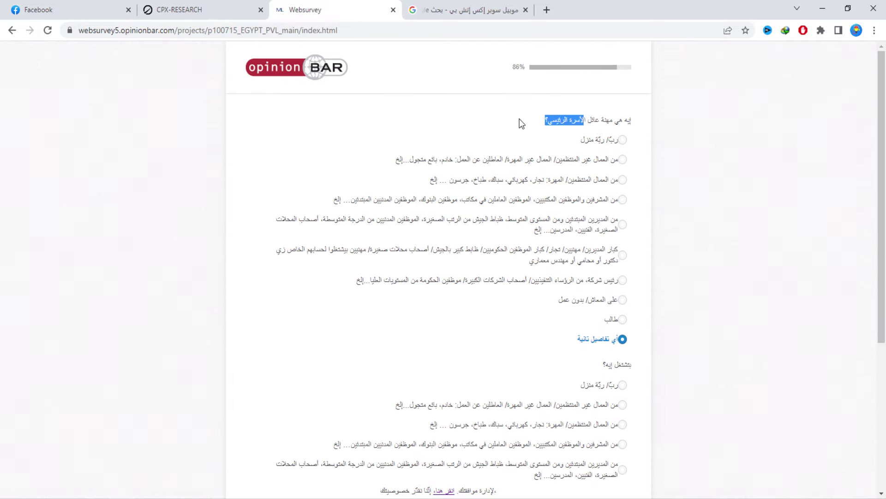
Set the respondent's own occupation to أي تفاصيل تانية (other details) and submit the occupation page
scroll(463, 160, down, 2)
scroll(626, 368, down, 2)
click(622, 354)
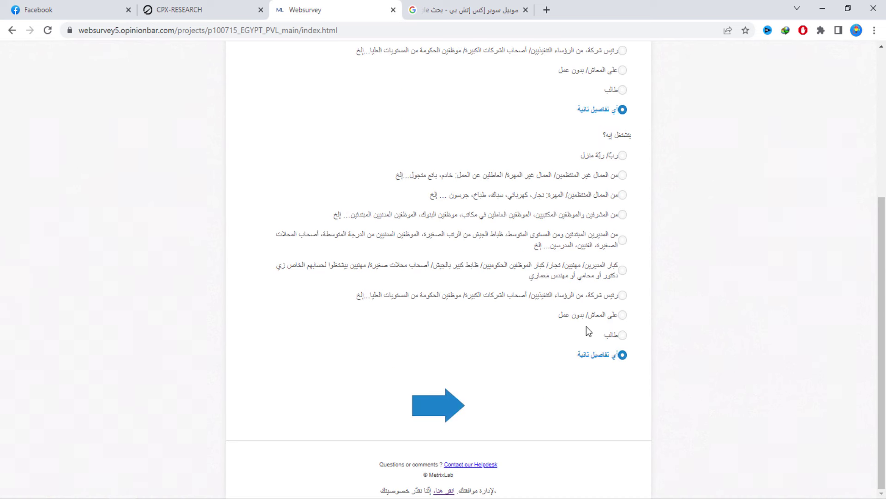
scroll(586, 326, up, 1)
click(445, 455)
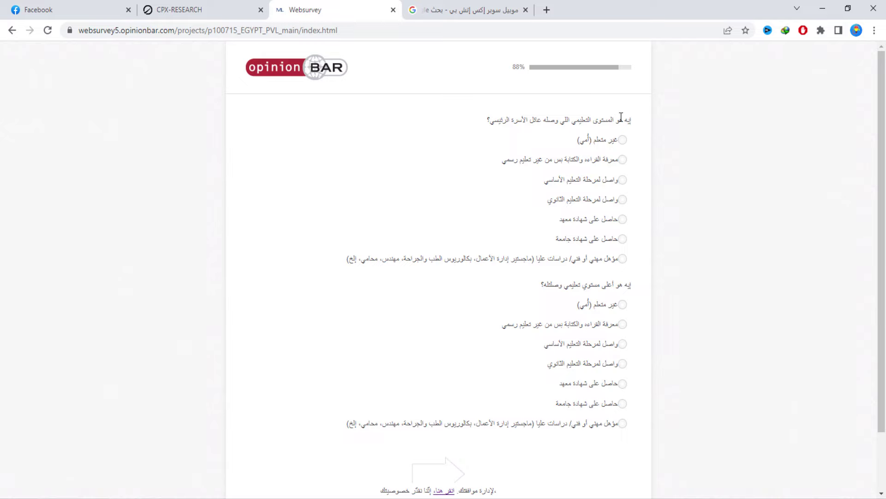
Set both the main earner's and the respondent's education level to حاصل على شهادة جامعة (university degree) and submit
drag(603, 123, 492, 123)
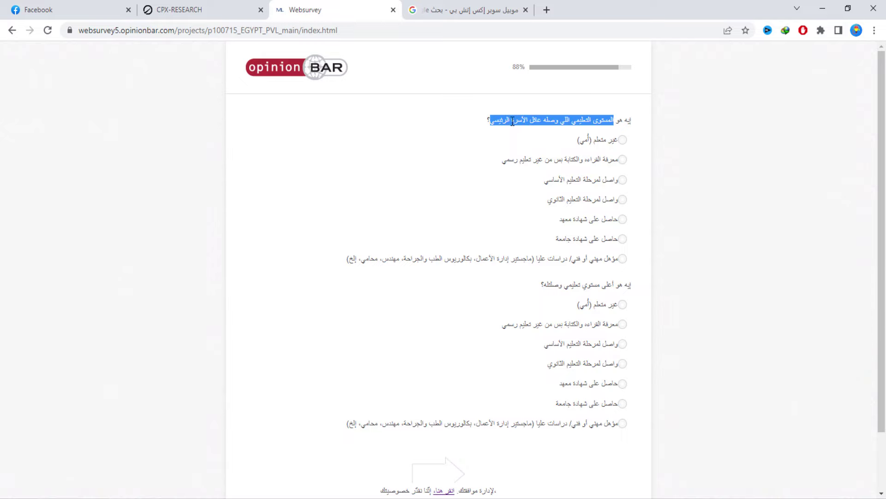
click(512, 121)
click(597, 222)
click(603, 239)
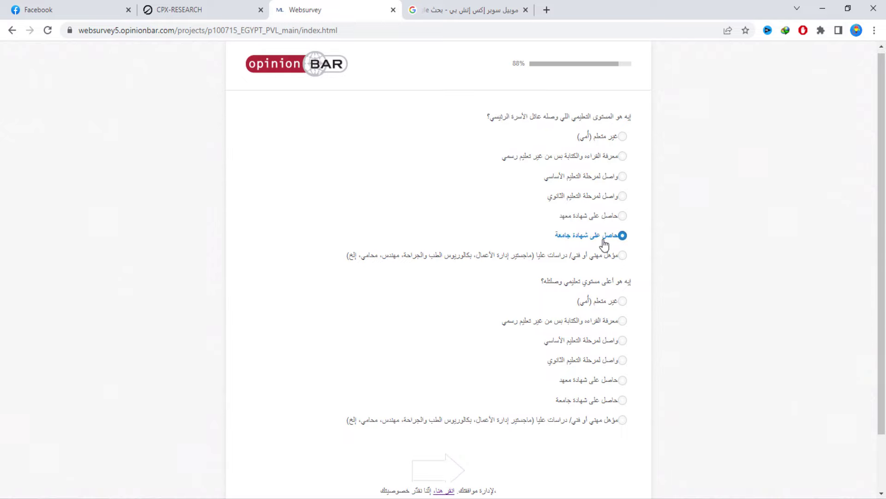
scroll(606, 295, down, 1)
click(607, 351)
click(450, 417)
Give the first answer to the question before the club list, and submit نوادي المجموعة (د) as the club group
drag(635, 119, 522, 121)
click(626, 139)
click(451, 416)
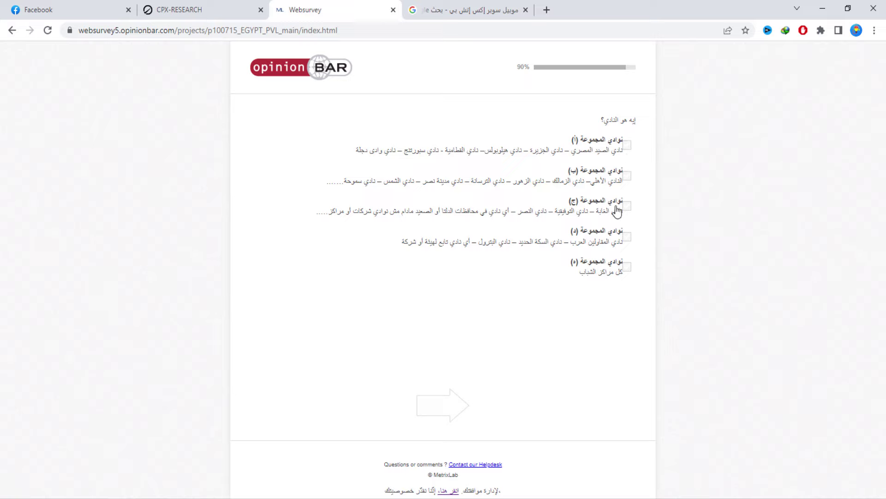
click(627, 238)
click(451, 410)
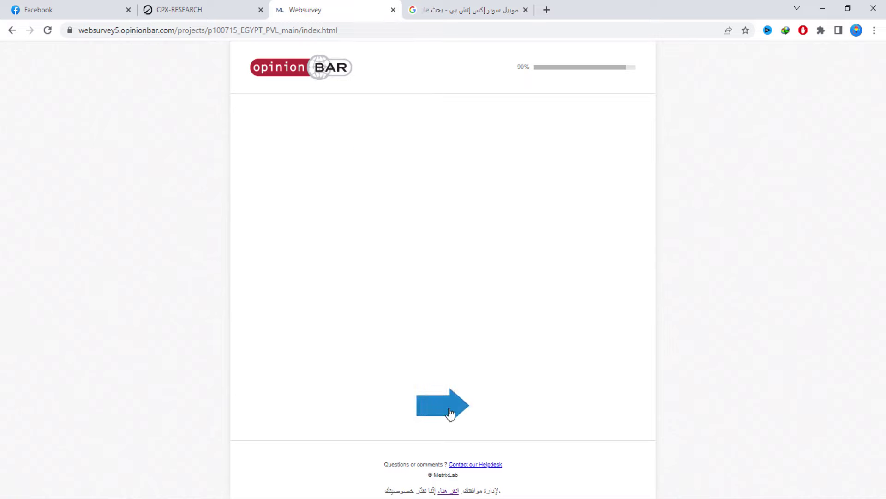
Give the first answer to the travel question, and submit Umrah/Hajj, education and work as the travel purposes
drag(606, 119, 565, 117)
click(627, 140)
click(451, 408)
click(627, 140)
click(627, 180)
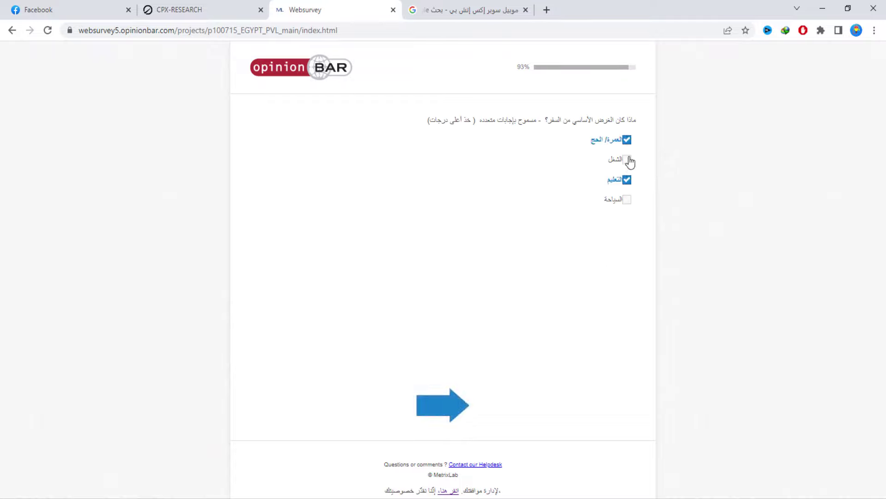
click(626, 160)
click(451, 409)
Submit computer, automatic washing machine, tablet, plasma/LED screen, personal laptop and prepaid channels as the devices owned at home
drag(624, 120, 563, 123)
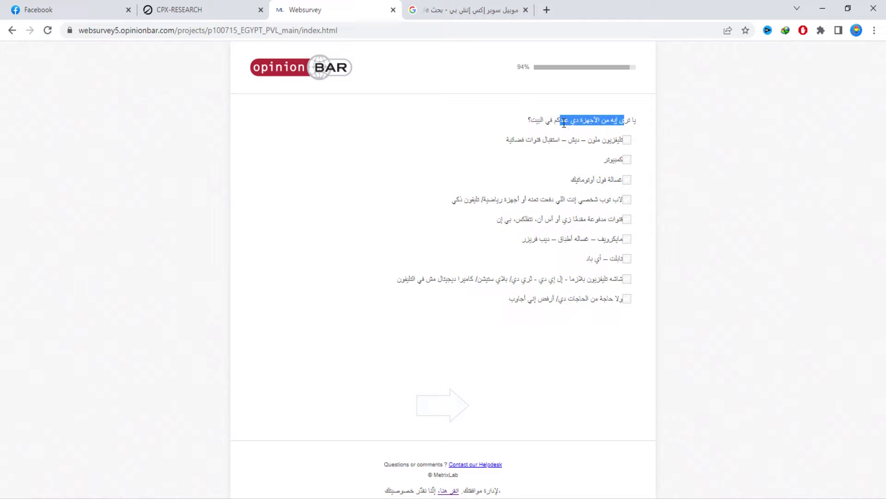
click(627, 159)
click(626, 180)
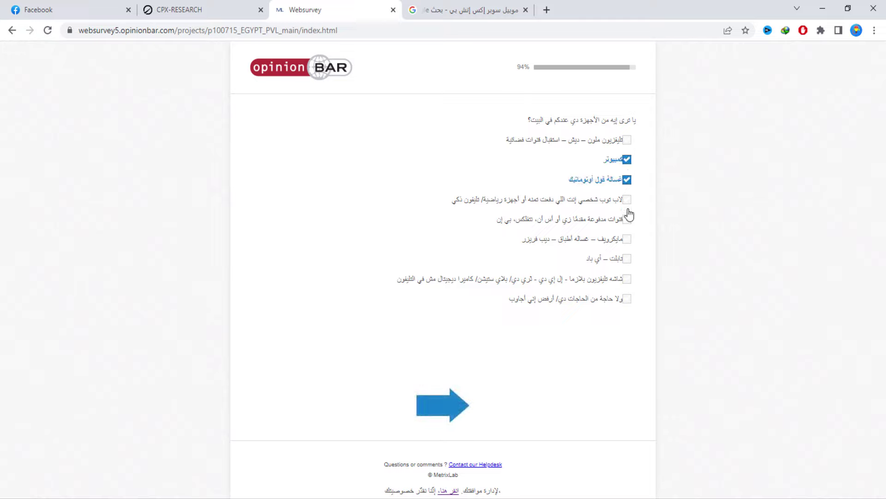
click(627, 259)
click(626, 279)
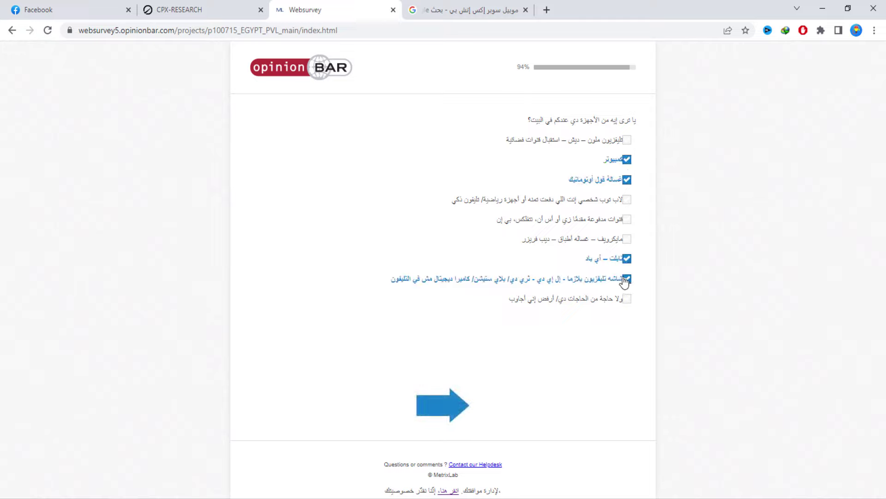
click(619, 200)
click(619, 218)
click(459, 402)
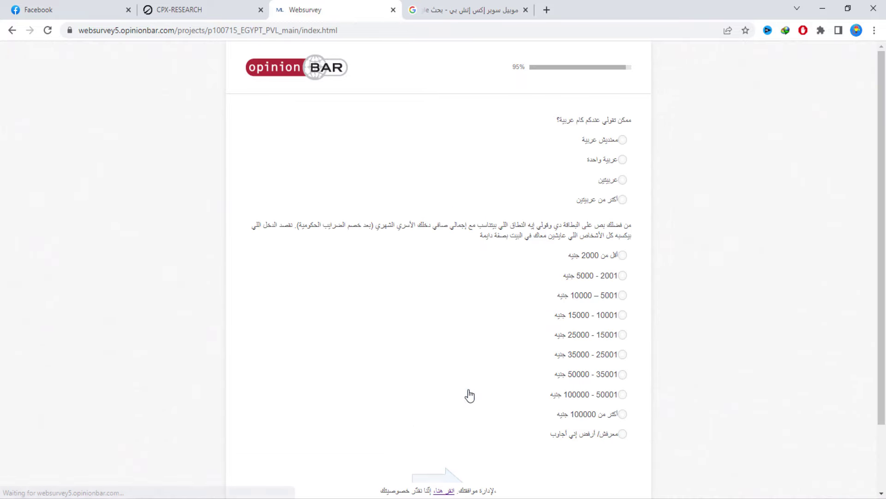
Report owning two cars (عربيتين) and a monthly household income of 15001 - 25000 جنيه, and submit the page
drag(635, 122, 555, 123)
click(622, 179)
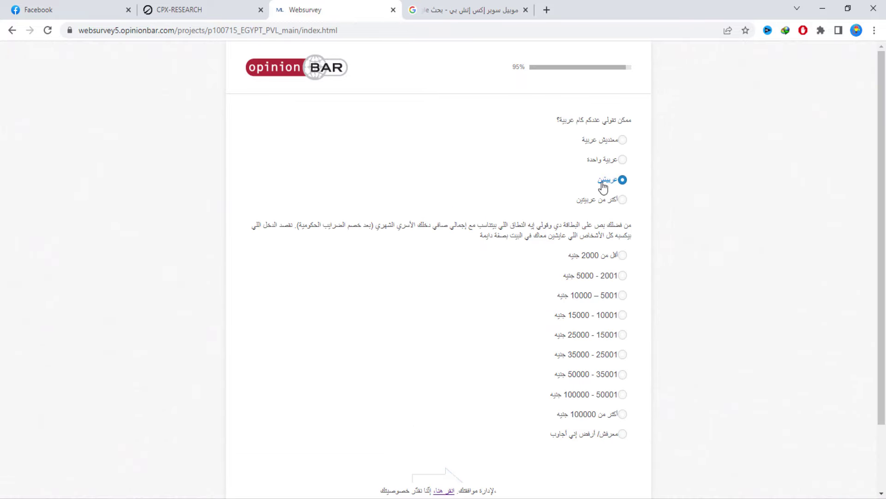
drag(615, 225, 380, 263)
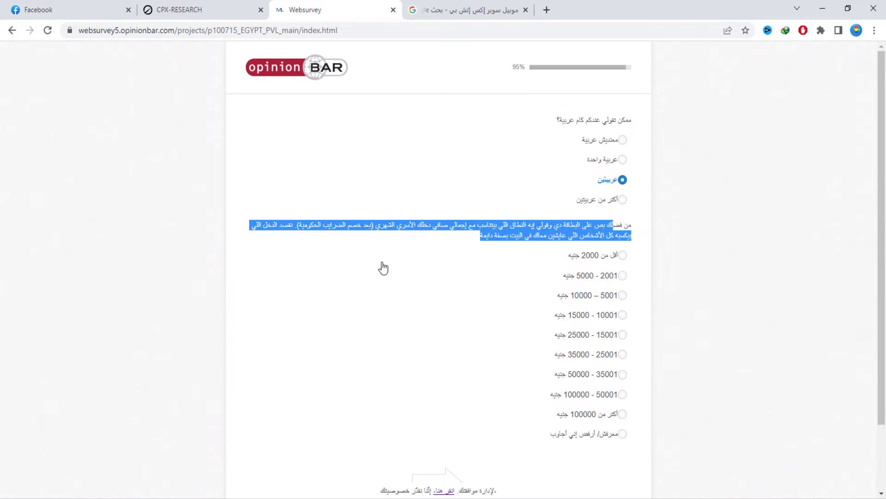
click(605, 335)
scroll(471, 351, down, 2)
click(446, 405)
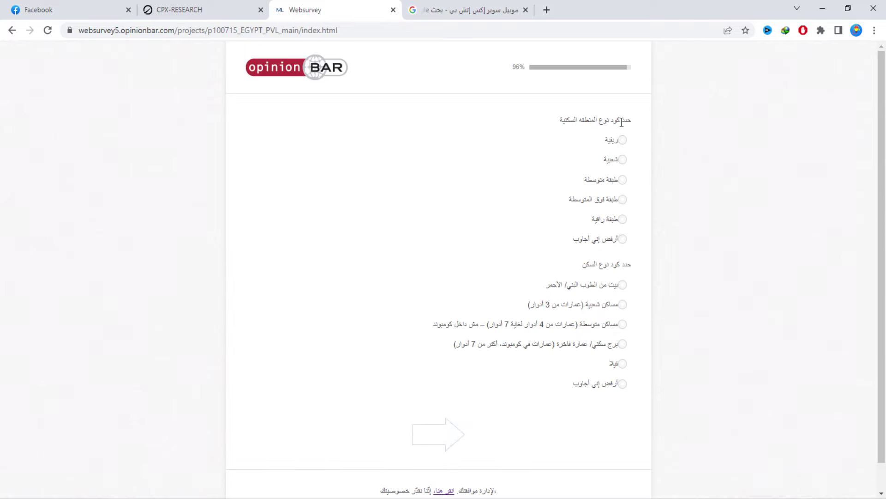
Set the residential area to طبقة فوق المتوسطة and the housing type to برج سكني/ عمارة فاخرة, and submit
drag(620, 120, 562, 121)
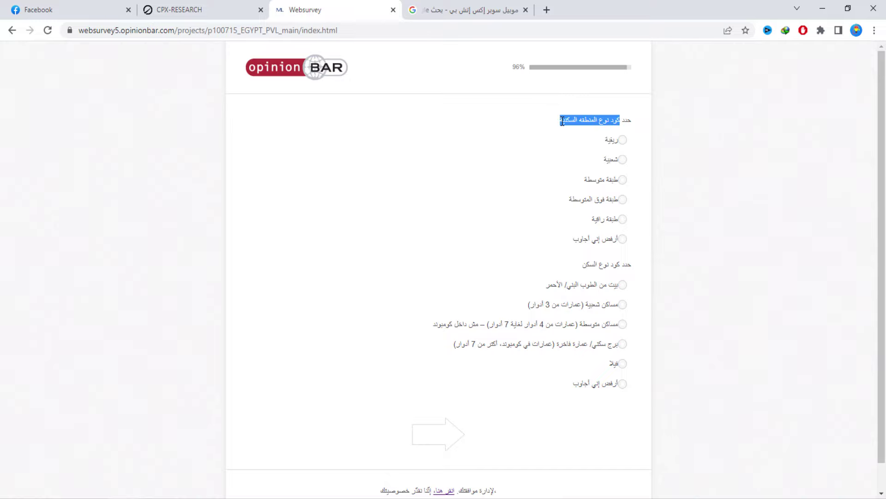
click(623, 199)
scroll(619, 226, down, 1)
drag(630, 235, 593, 239)
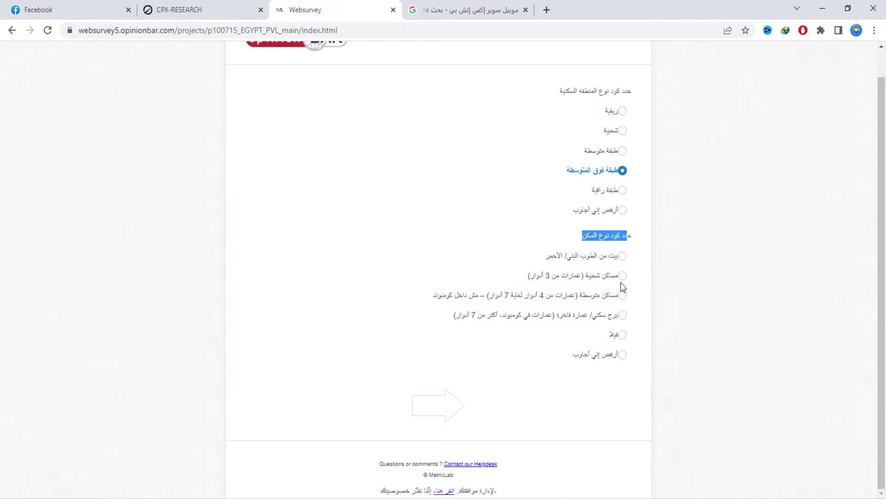
click(606, 296)
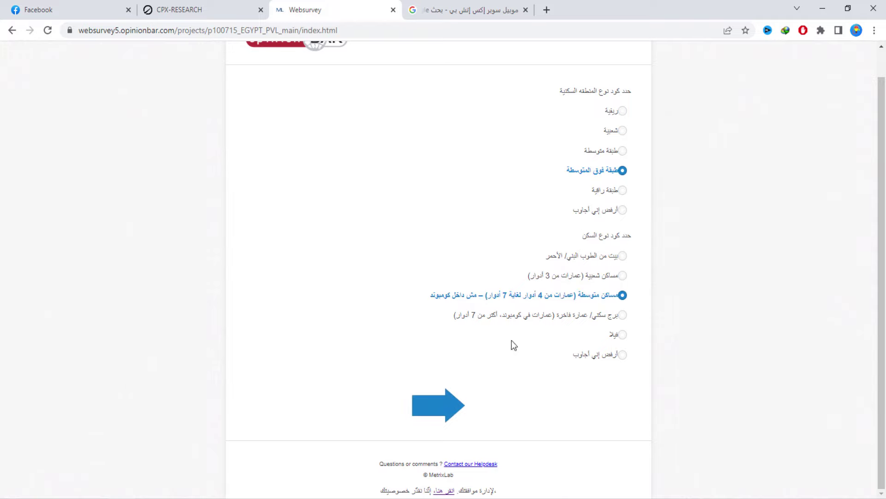
click(529, 318)
click(445, 401)
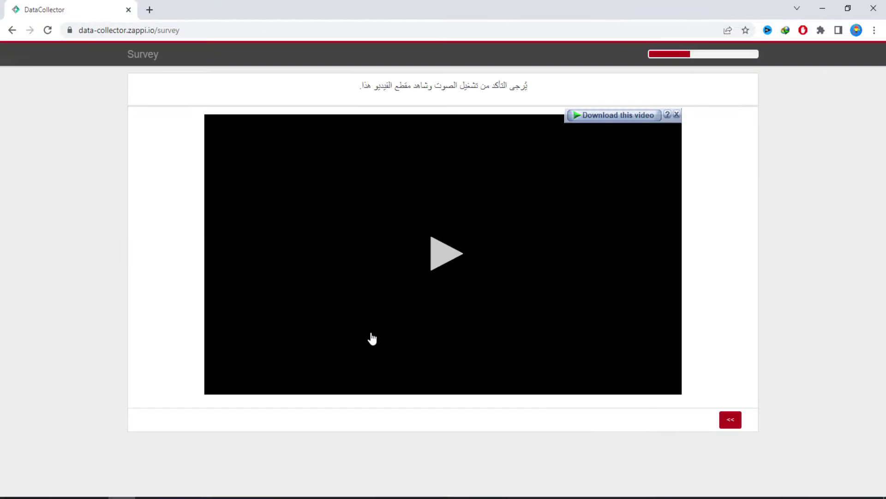
Play the survey video to its end, bring up Winamp, and continue to the question about the clip
click(457, 280)
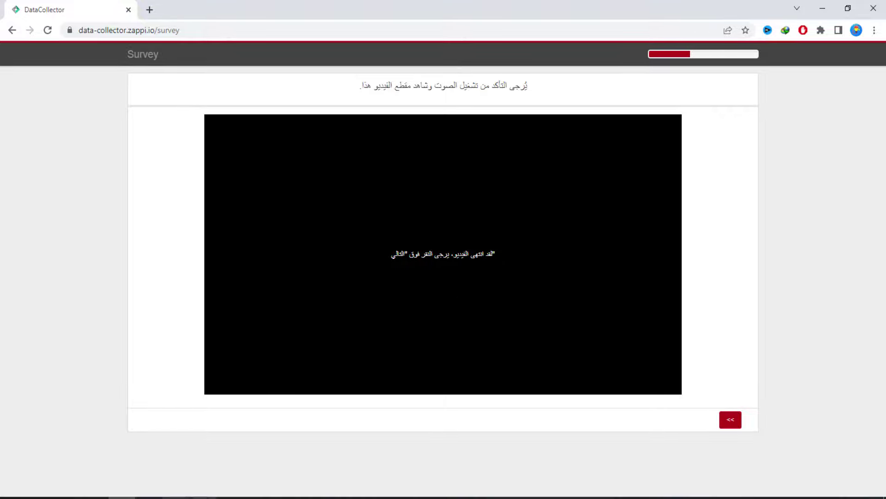
click(122, 498)
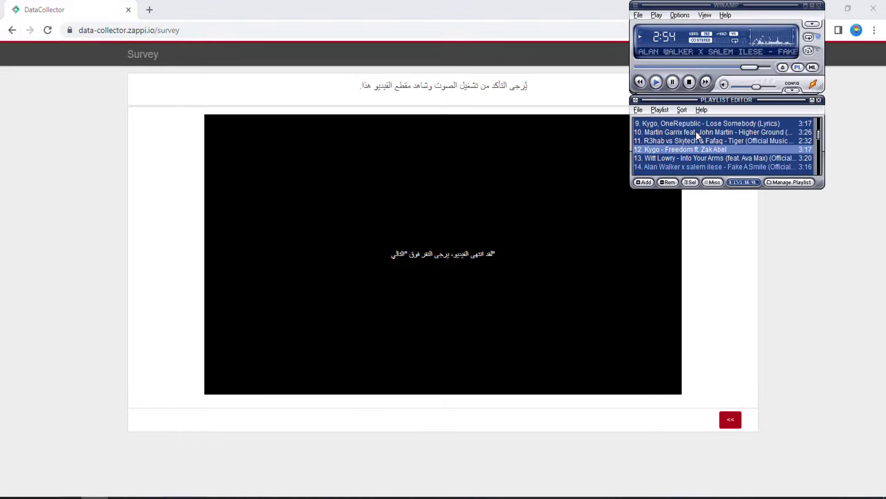
click(736, 421)
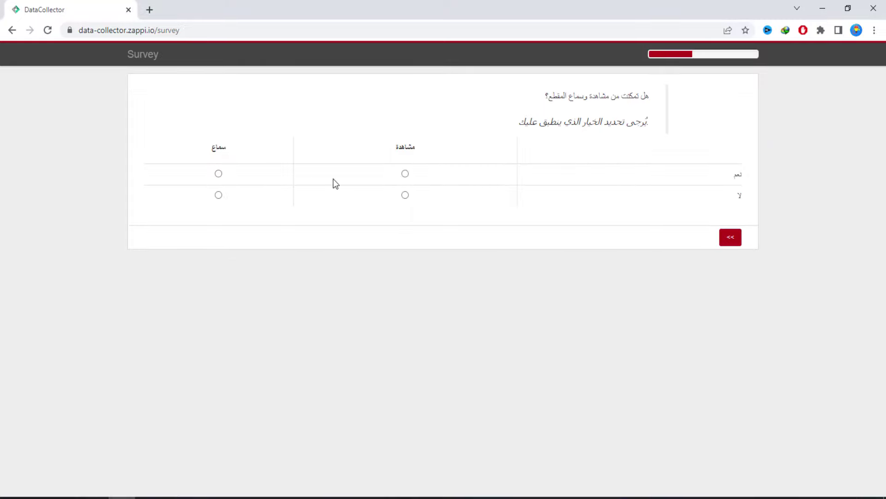
Answer نعم (yes) for seeing the clip and لا (no) for hearing it, and submit
click(219, 173)
click(403, 176)
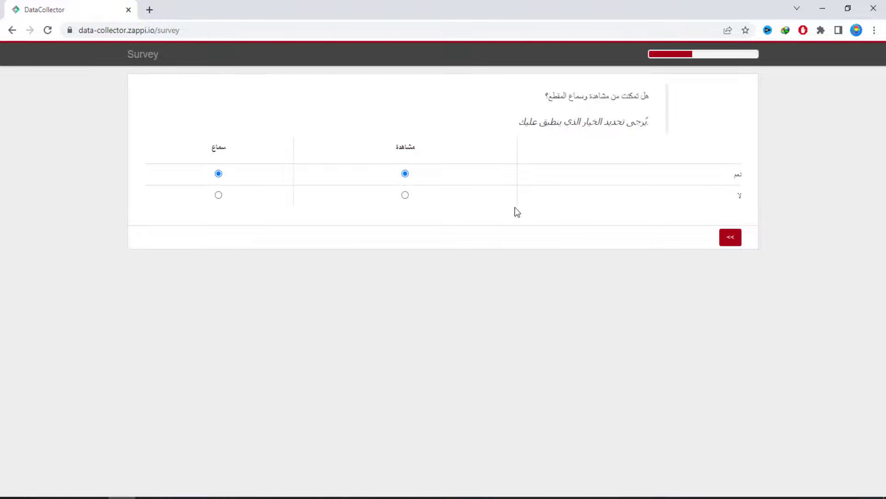
click(219, 194)
click(731, 239)
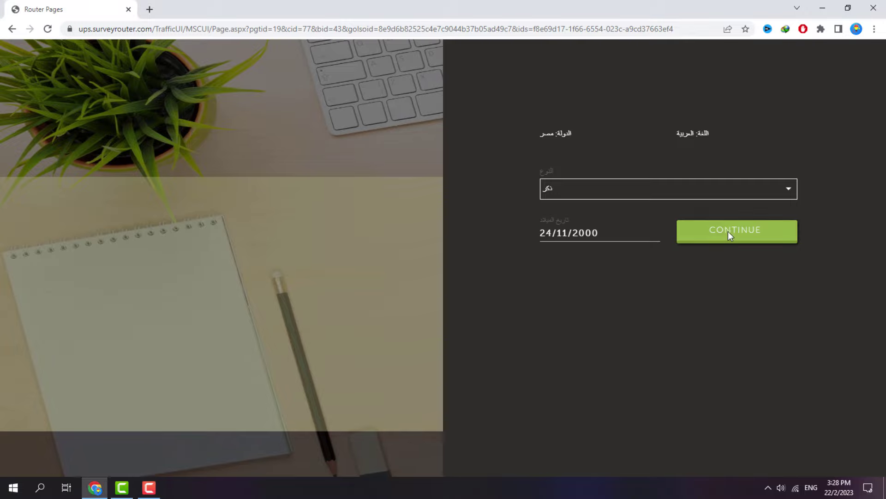
Submit the profile's gender and date of birth, and confirm لا شيء مما سبق (none of the above) for the listed professions
click(728, 232)
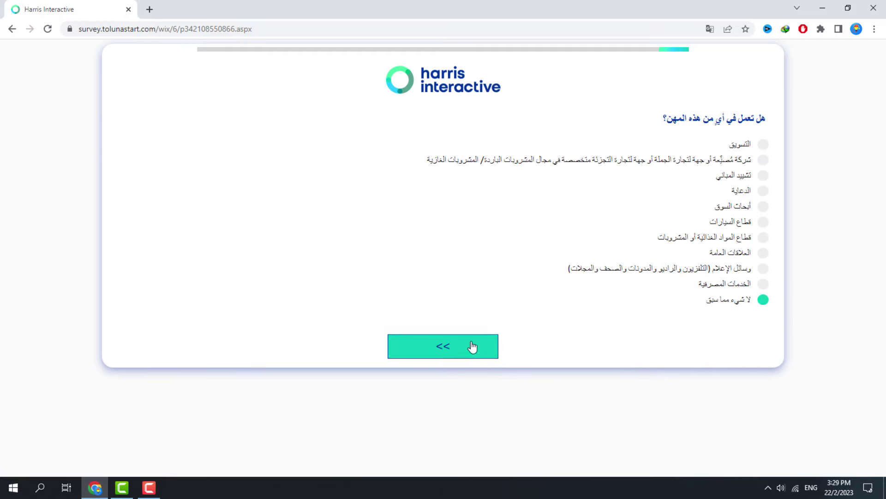
click(471, 347)
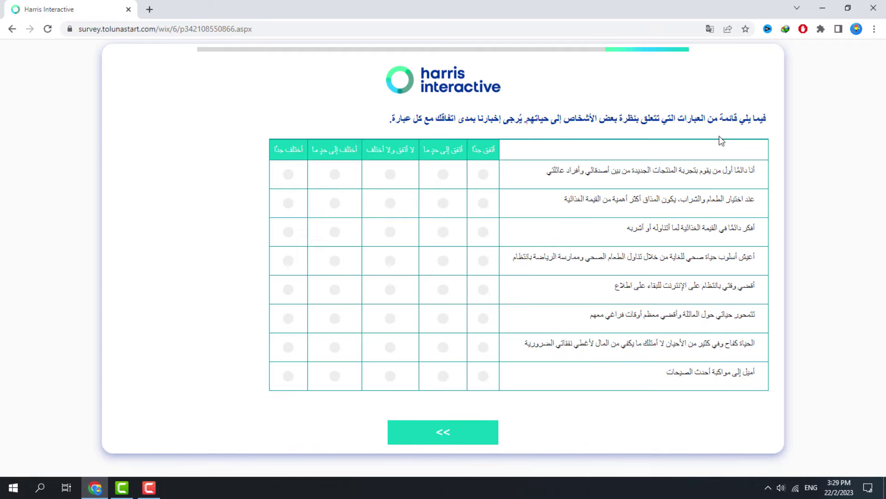
click(628, 204)
Rate the coffee statements: somewhat agree on 1 and 3, strongly disagree on 2, 4 and 7, strongly agree on 5 and 6; submit
click(472, 183)
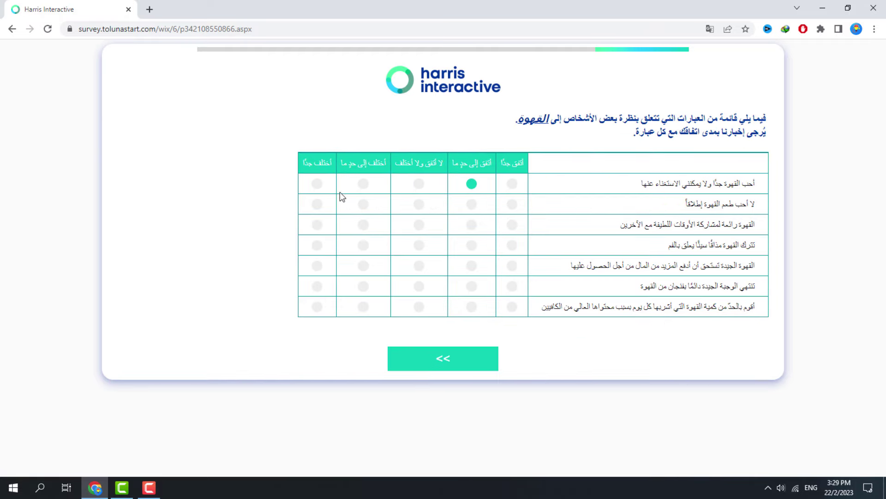
click(317, 203)
click(471, 224)
click(316, 245)
click(512, 265)
click(512, 286)
click(316, 306)
click(456, 365)
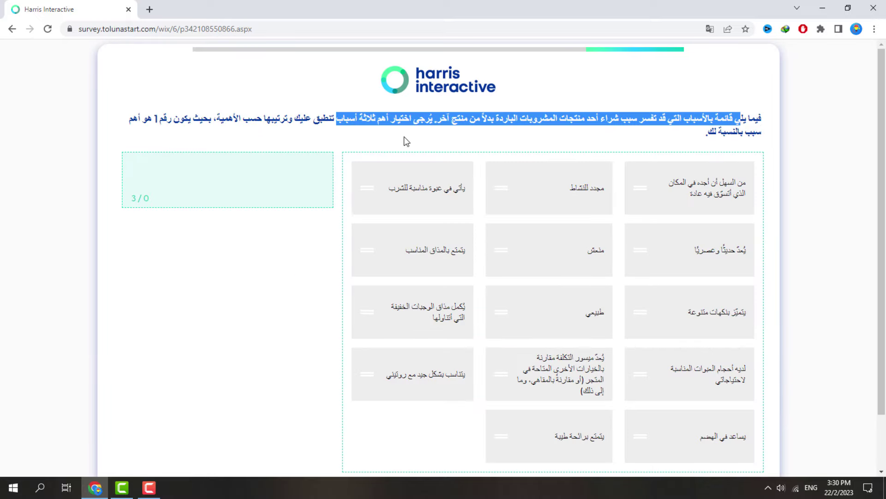
Rank the three most important reasons for buying a soft drink product, placing مجدد للنشاط (energizing) first
drag(545, 188, 257, 174)
drag(411, 188, 257, 218)
drag(534, 366, 247, 276)
Select iced coffee, ready-to-drink tea, ground coffee, soft drinks, packaged juice and energy drinks as consumed in the past four weeks, and submit
drag(752, 119, 547, 122)
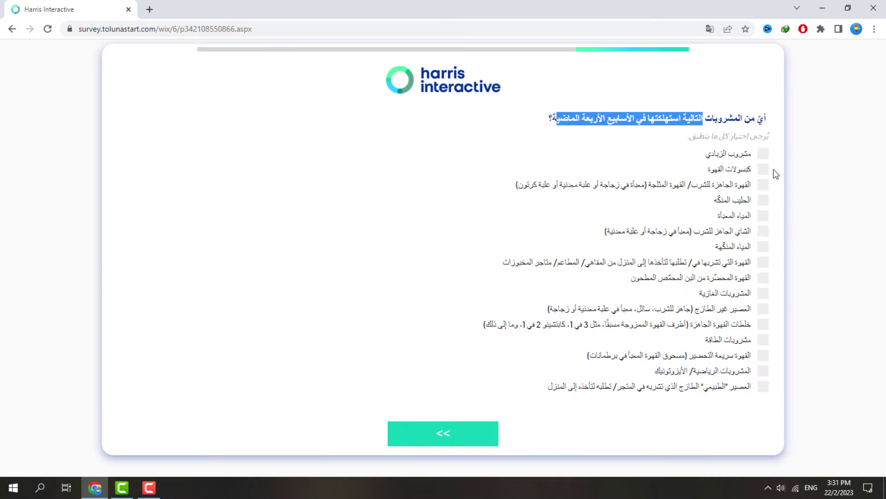
click(764, 185)
click(764, 233)
click(763, 280)
click(763, 309)
click(443, 431)
Mark both coffees as خارج المنزل, ready-to-drink tea and soft drinks as في المنزل وخارجه, and packaged juice as في المنزل; submit
click(381, 171)
click(298, 191)
click(381, 211)
click(298, 232)
click(464, 252)
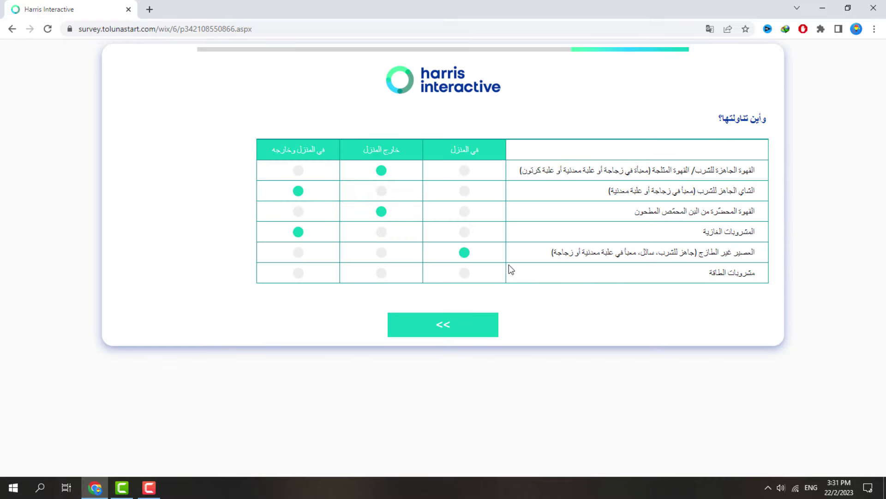
click(443, 324)
Give three answers in the follow-up beverage question and submit them
click(475, 184)
click(409, 213)
click(473, 240)
click(443, 385)
Select energy drinks, ready-to-drink iced coffee and ready-to-drink tea as beverages to consider buying in a sugar-free version, and submit
drag(757, 119, 663, 115)
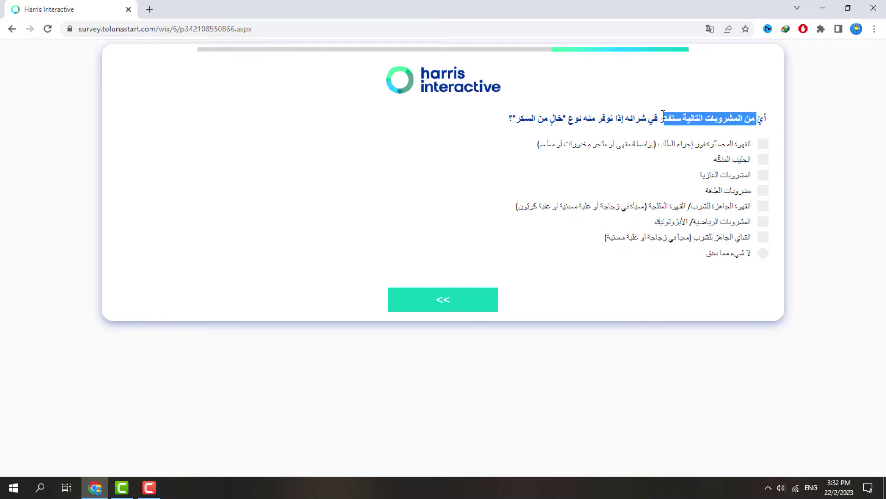
click(763, 190)
click(763, 206)
click(763, 237)
click(443, 300)
Read the ready-to-drink coffee description, continue, and answer the two questions that follow
drag(766, 121, 468, 123)
drag(766, 148, 457, 162)
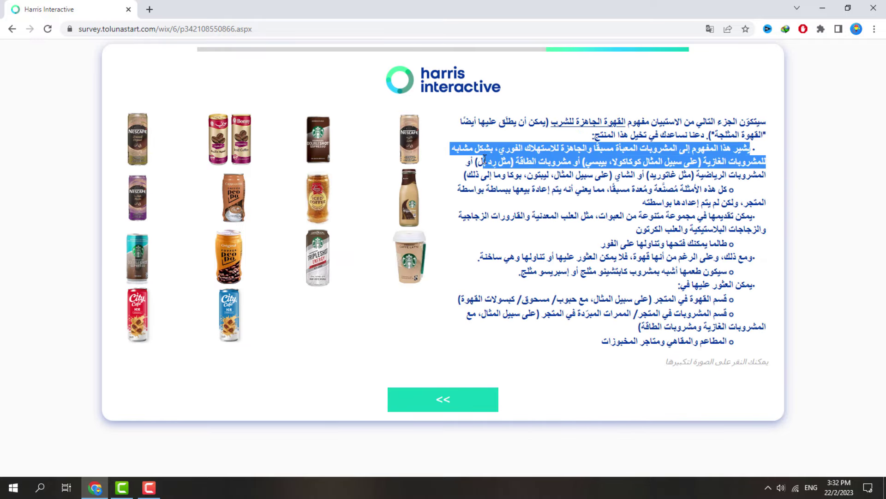
click(442, 400)
click(693, 162)
click(442, 206)
click(764, 145)
click(453, 240)
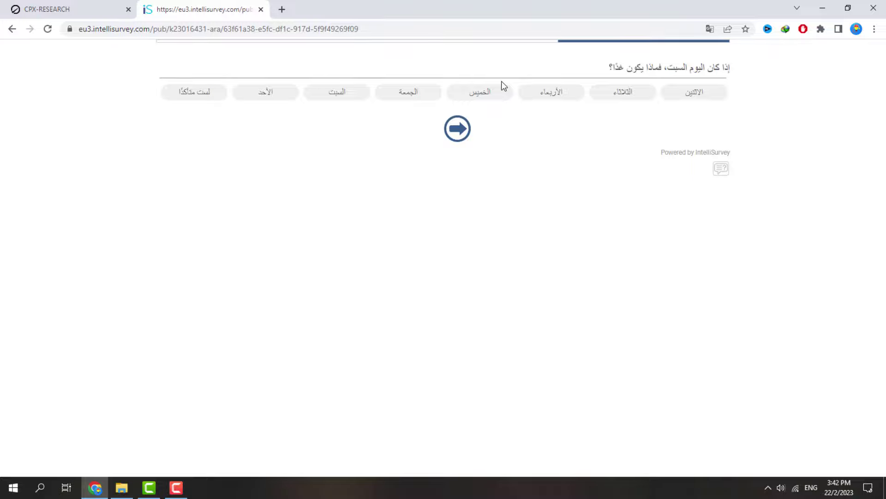
Answer the grocery survey: الأحد for tomorrow, 5001-6500 جنيه مصري monthly spending, 3 محلات بقالة weekly, and مرة في الأسبوع for stocking up
click(291, 93)
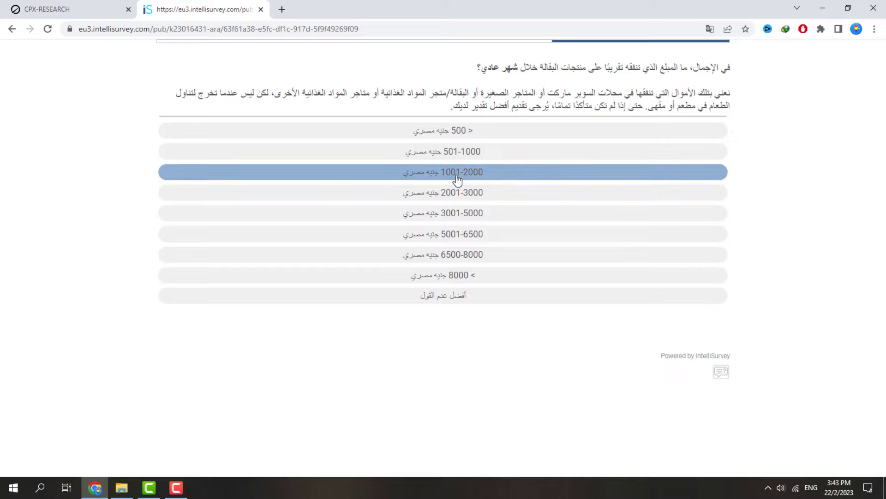
click(459, 239)
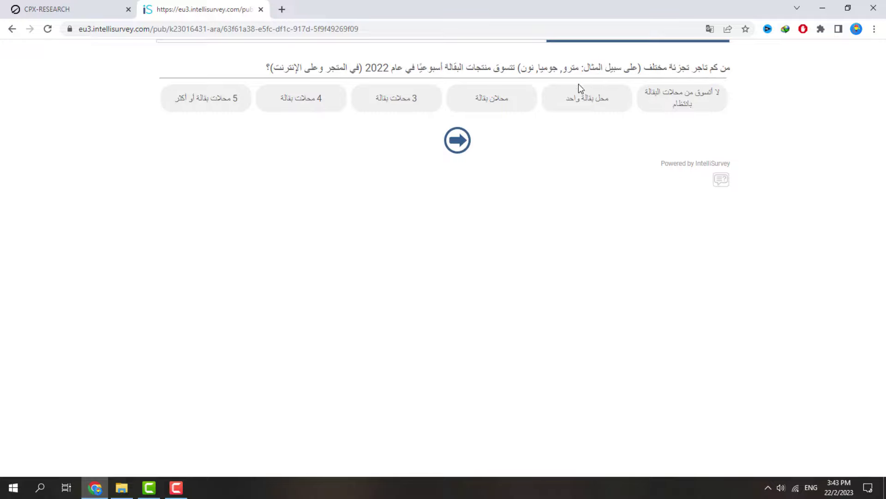
click(424, 105)
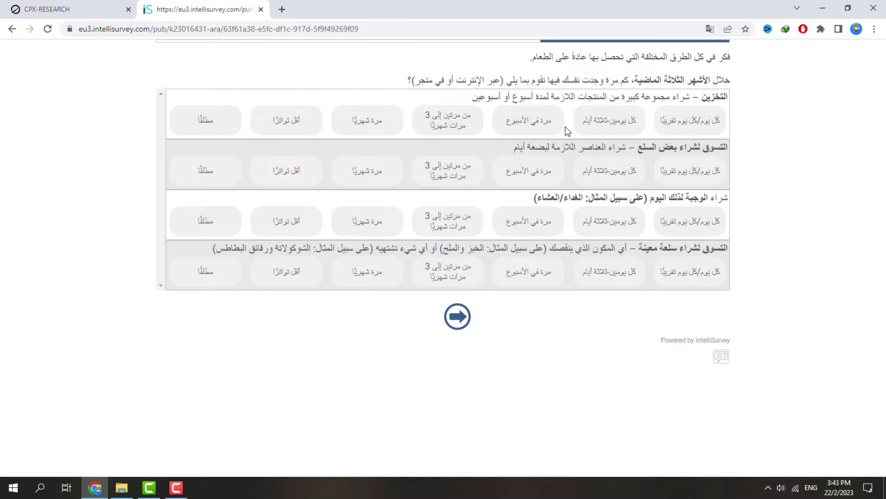
click(556, 128)
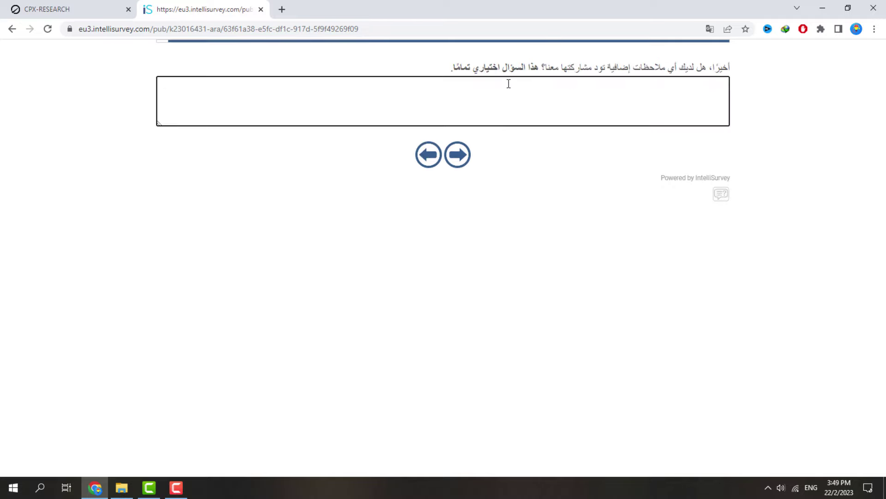
Enter the closing comment "كان استبيان جيد ولكن يرجي تقليل عدد الاسئلة وشكرا" and submit the survey
key(alt+shift)
text(كان استبيان جيدد)
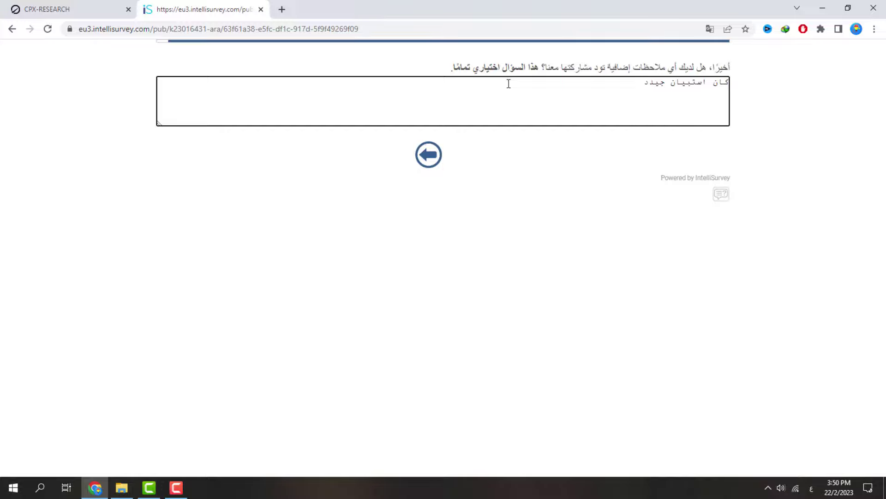
key(BackSpace)
text(ولكن يرجي تقليل عدد الاسئلة وشكرا)
click(442, 160)
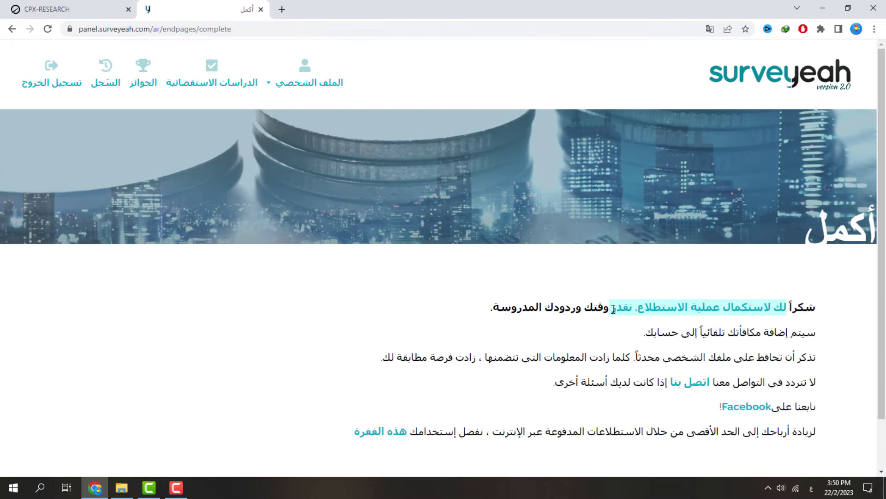
Open the Surveyeah home page and check the account's points balance
click(777, 84)
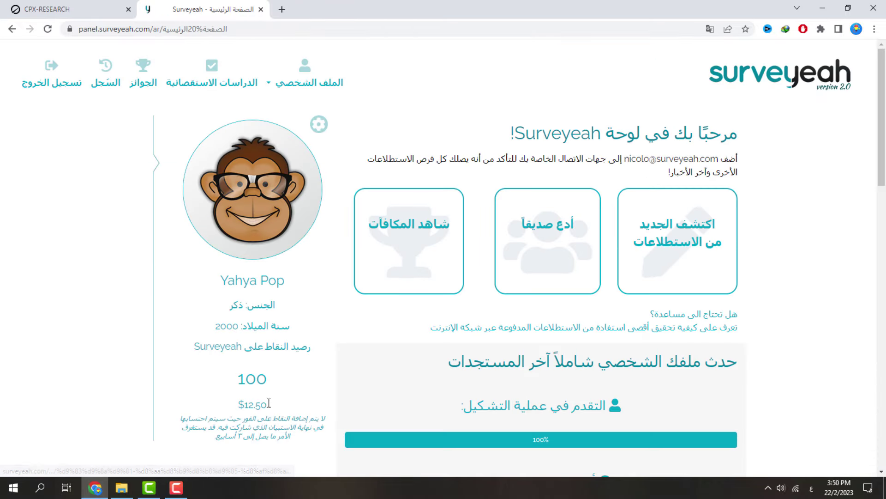
drag(267, 380, 244, 380)
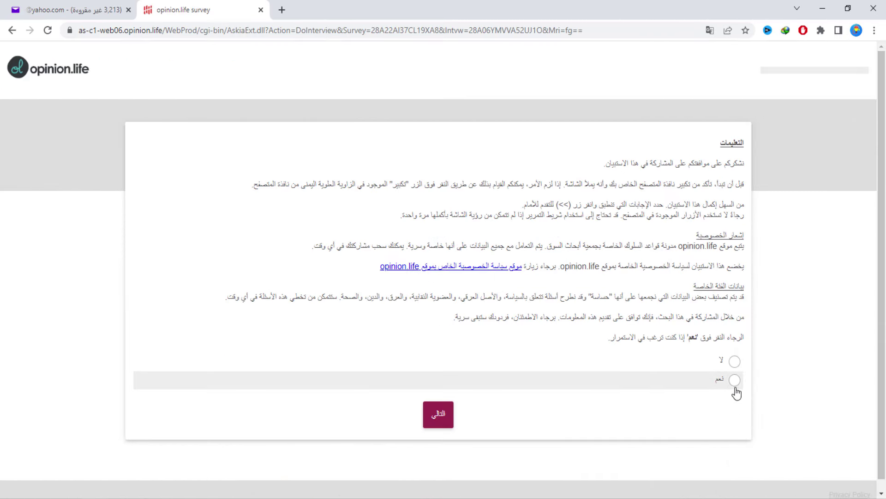
Agree to the opinion.life survey terms with نعم, and submit the country of residence from the أفريقيا group
click(735, 380)
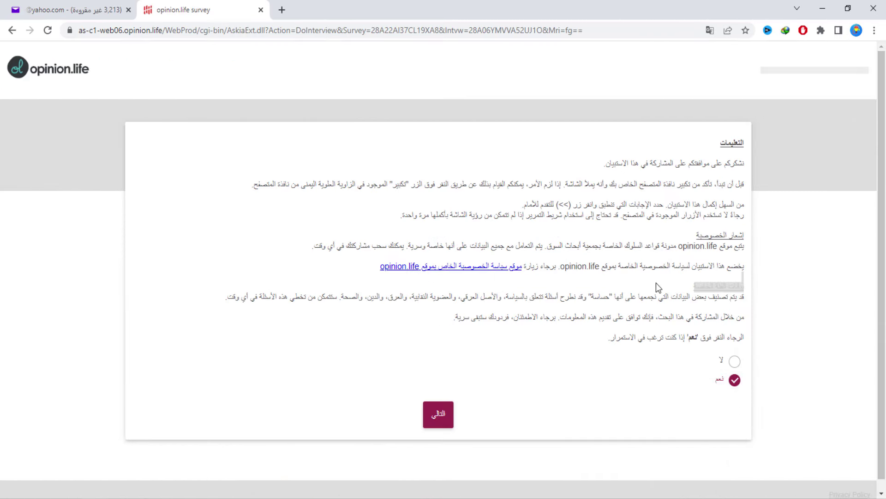
click(439, 418)
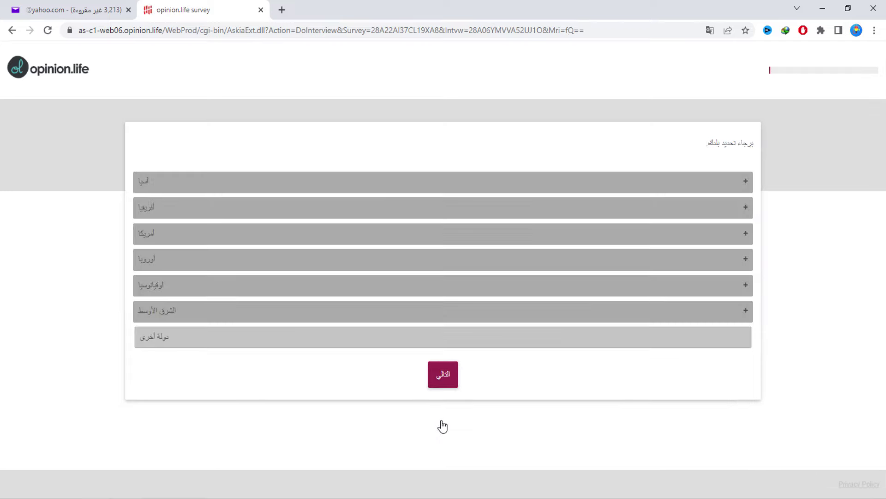
click(189, 207)
click(221, 261)
click(442, 467)
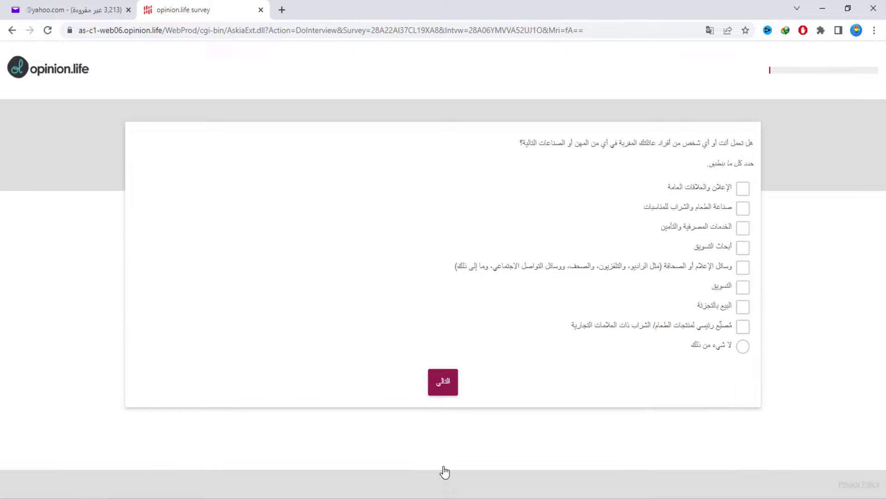
Answer لا شيء من ذلك for professions, and mark grocery shopping, buying a soft drink and going to the cinema as last week's activities
click(716, 344)
click(445, 390)
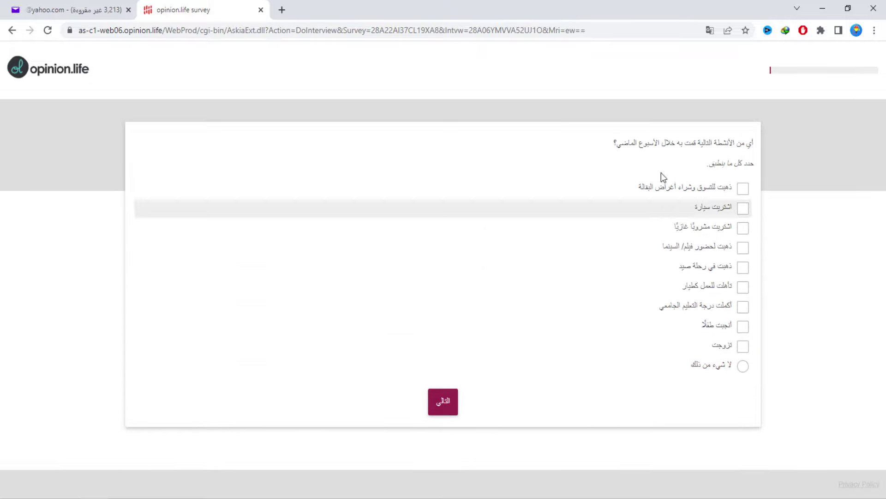
click(738, 189)
click(741, 226)
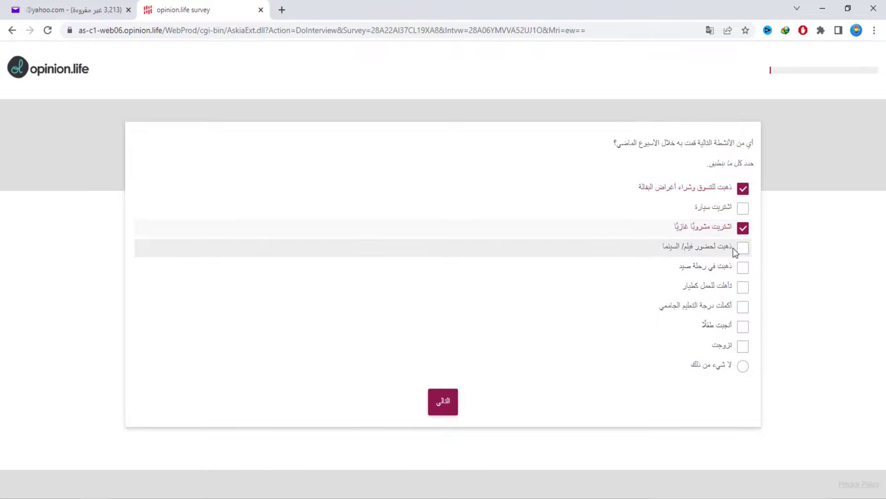
click(734, 248)
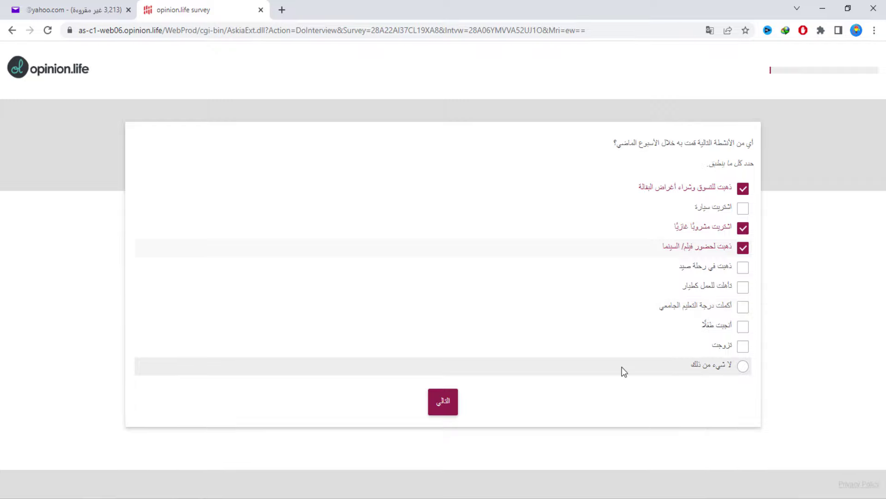
click(444, 404)
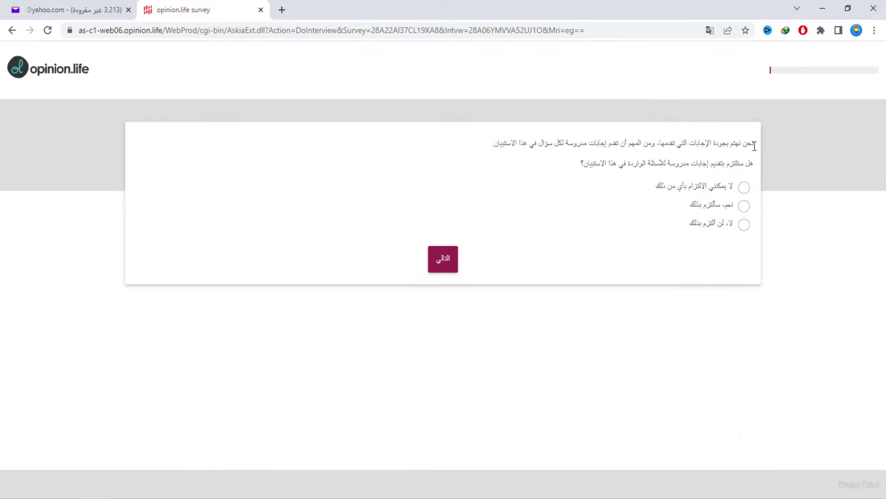
Answer the question on committing to thoughtful answers, and continue past the survey's introduction
drag(754, 144, 622, 148)
click(583, 170)
click(447, 264)
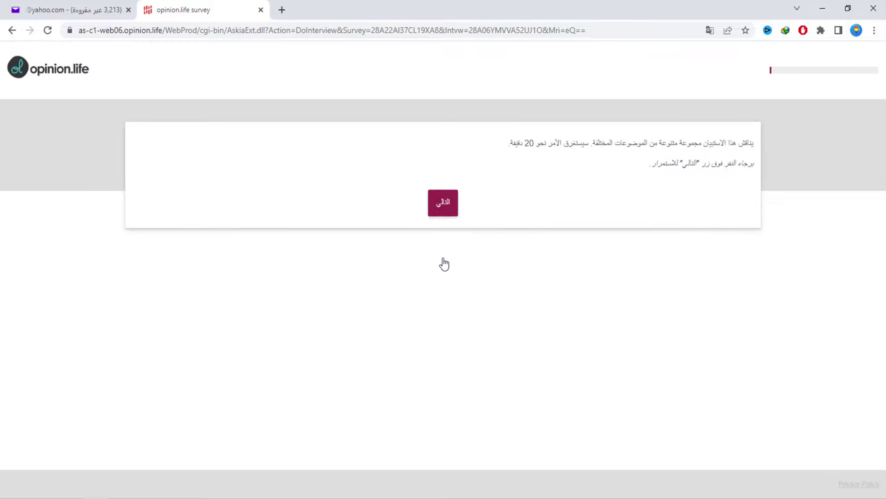
drag(745, 143, 633, 156)
click(447, 204)
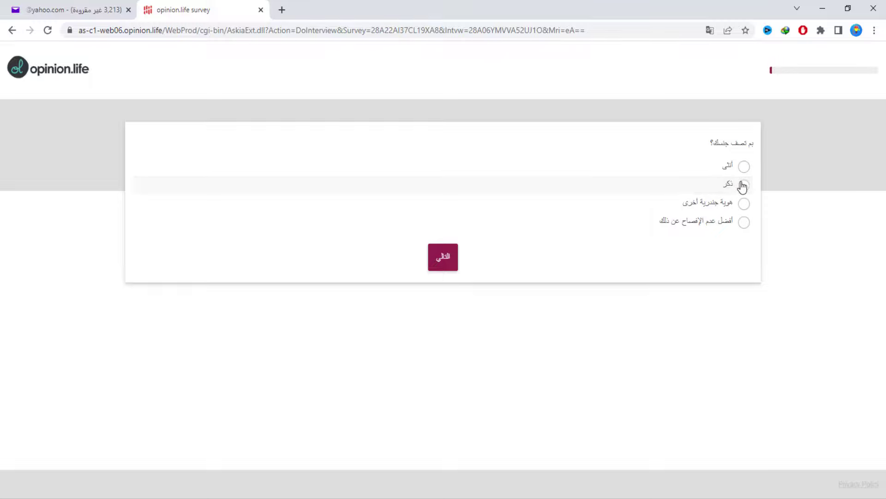
Submit ذكر as the gender and 22 as the age
click(744, 185)
click(442, 262)
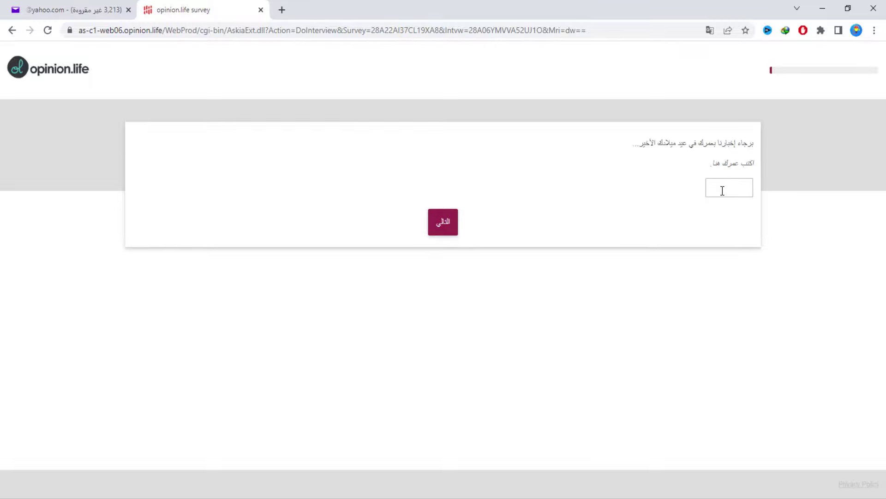
text(22)
click(451, 230)
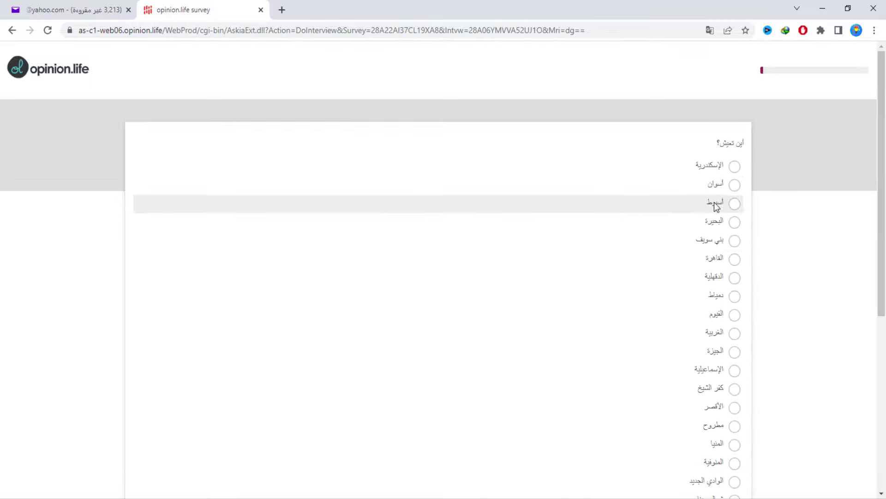
Submit الجيزة as the place of residence and حضرية (أعيش في مدينة) as the type of area
click(731, 352)
scroll(589, 313, down, 6)
click(447, 412)
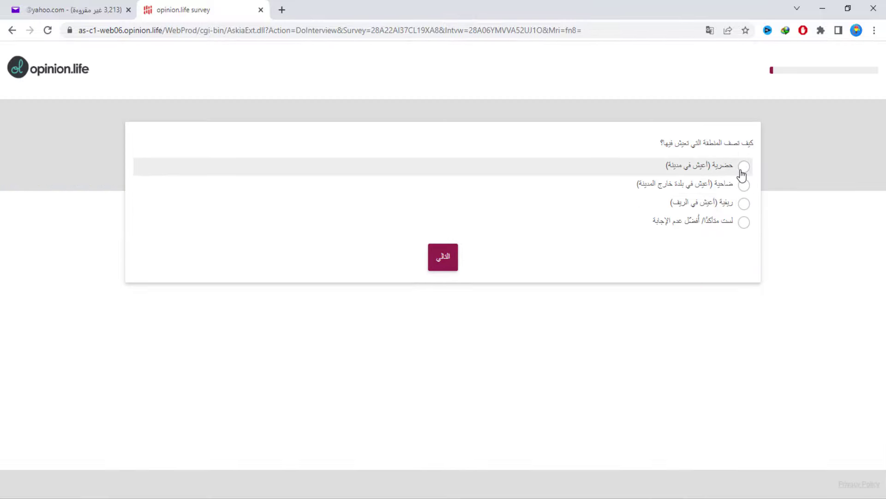
click(742, 168)
click(443, 257)
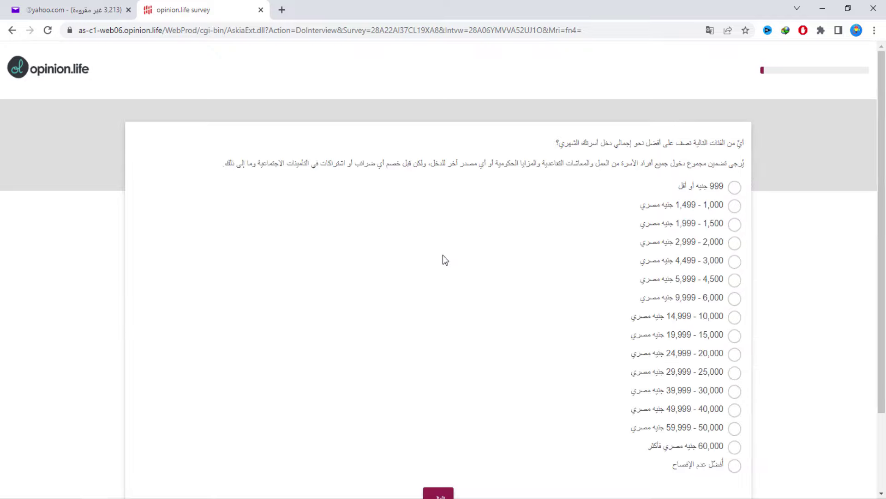
Submit 10,000 - 14,999 جنيه مصري as the monthly household income and 5 as the number of people in the household
drag(678, 165, 485, 175)
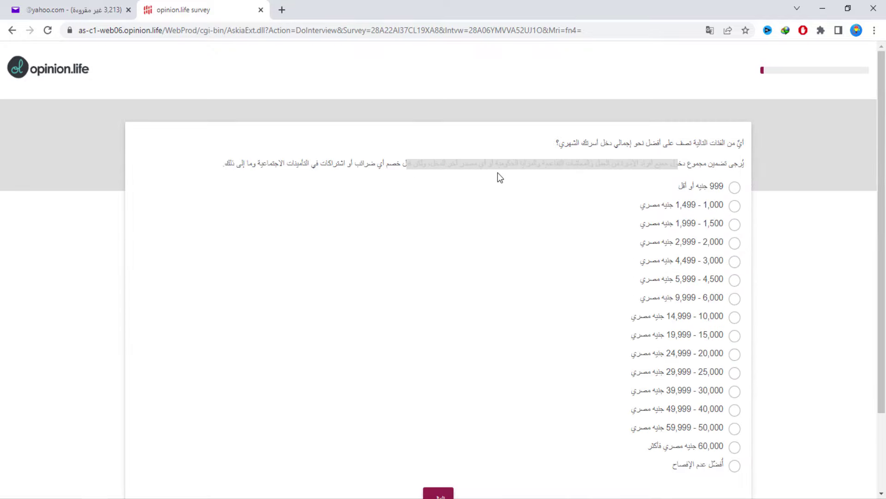
scroll(497, 178, down, 1)
click(648, 258)
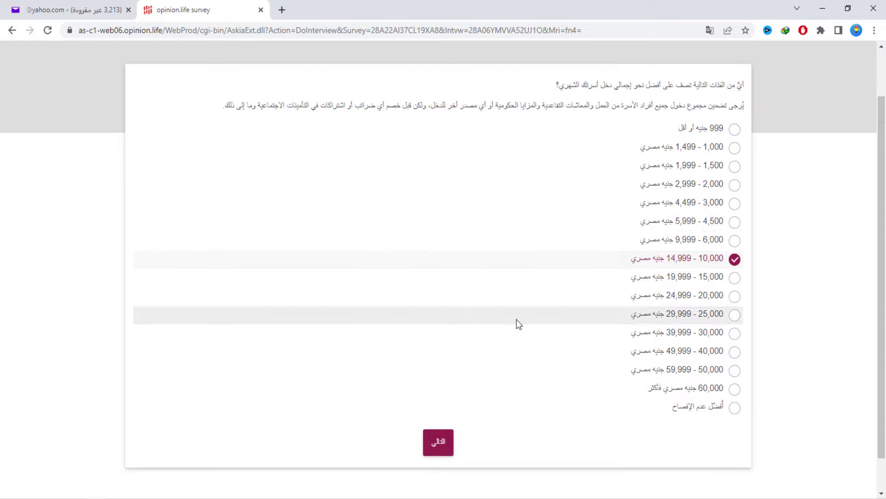
click(438, 442)
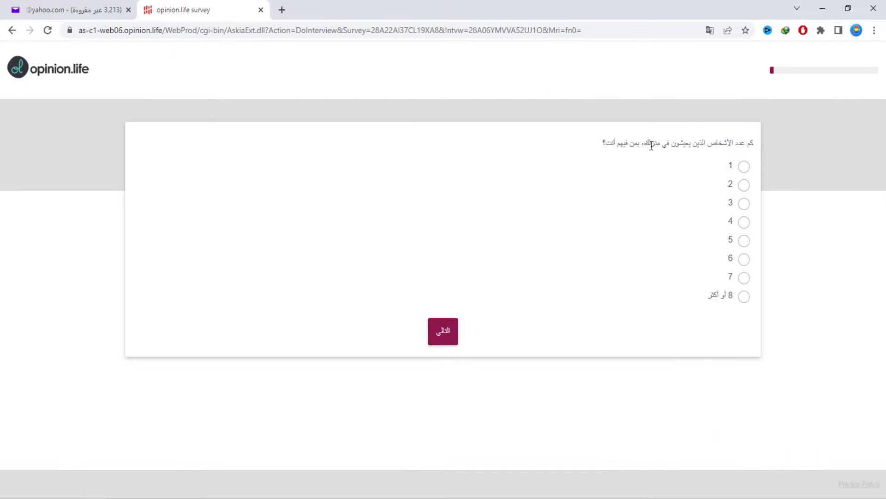
click(742, 241)
click(442, 333)
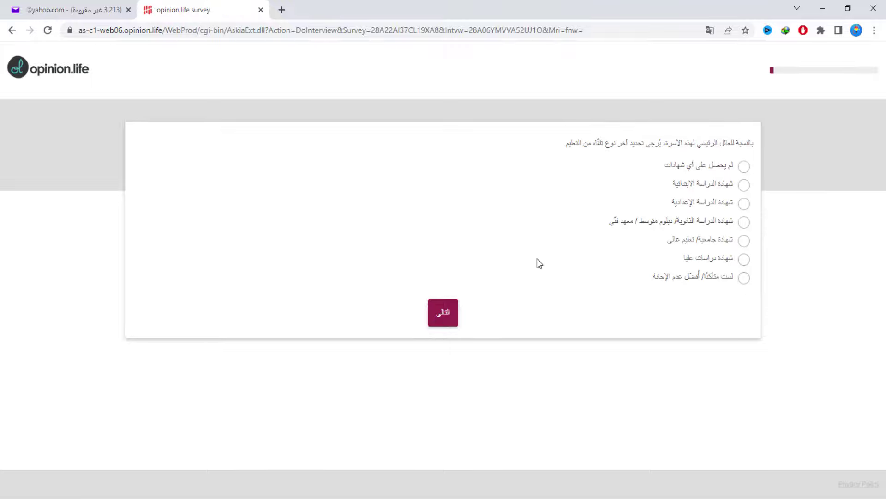
Submit شهادة جامعية/ تعليم عالى as the main earner's last level of education
drag(731, 147, 580, 152)
click(701, 240)
click(700, 240)
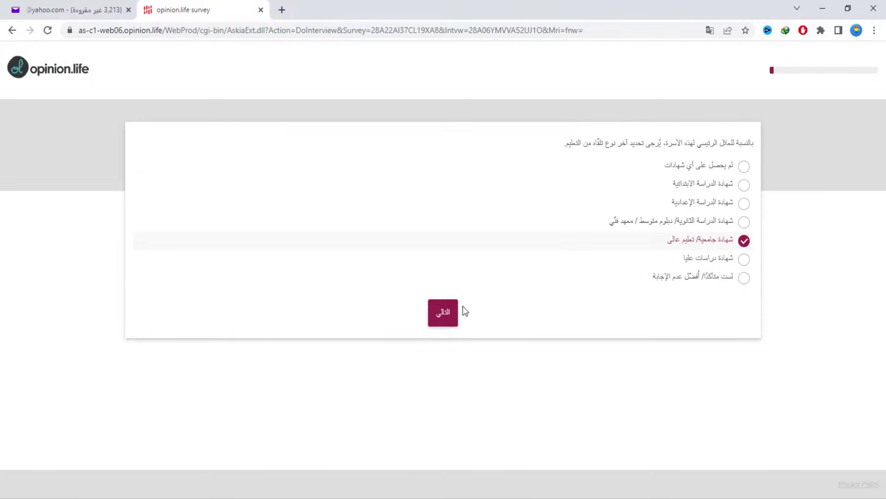
click(444, 312)
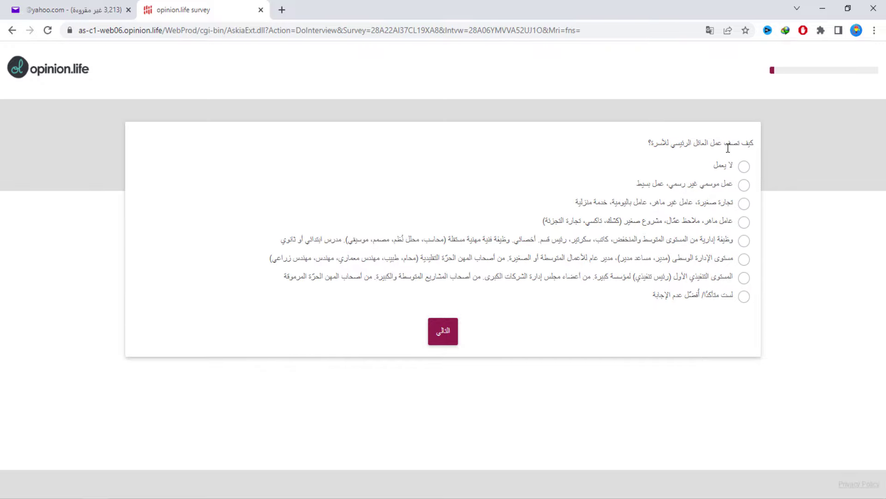
Submit the middle management option (مستوى الإدارة الوسطى) as the main earner's occupation
drag(728, 147, 647, 144)
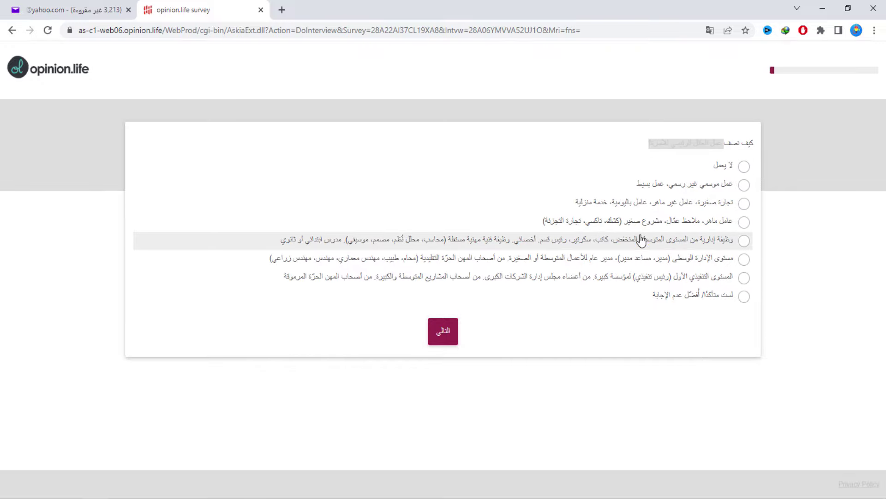
click(648, 262)
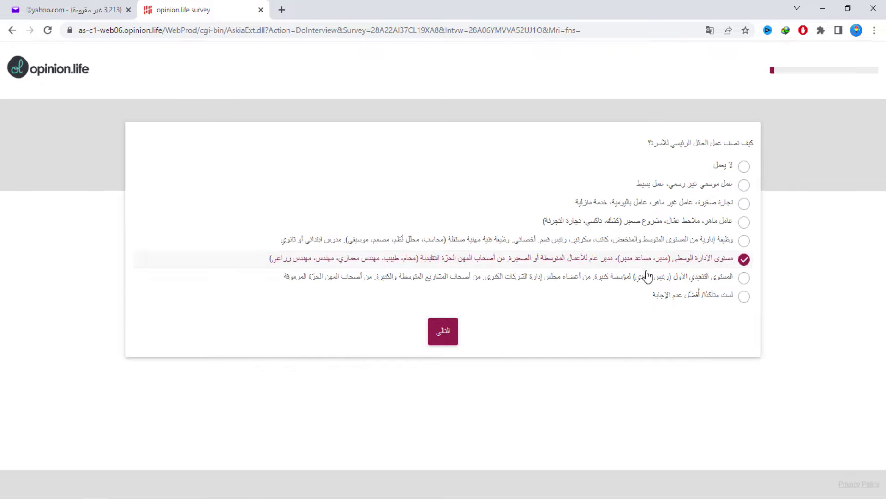
click(444, 331)
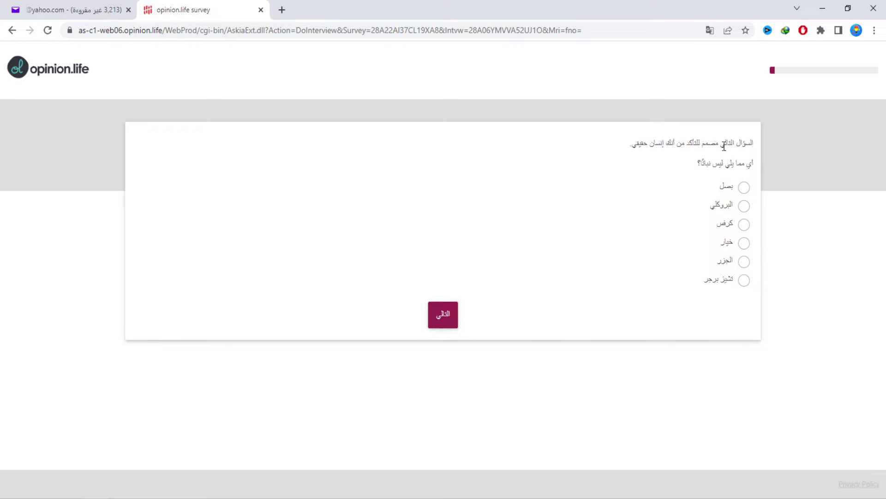
Answer the human-check question about which item is not a plant with تشيز برجر and submit it
drag(724, 147, 648, 148)
click(741, 163)
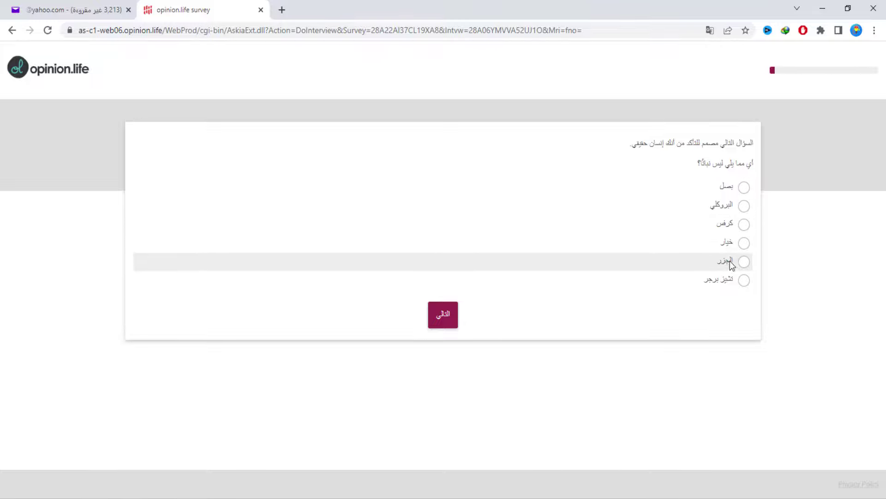
click(727, 284)
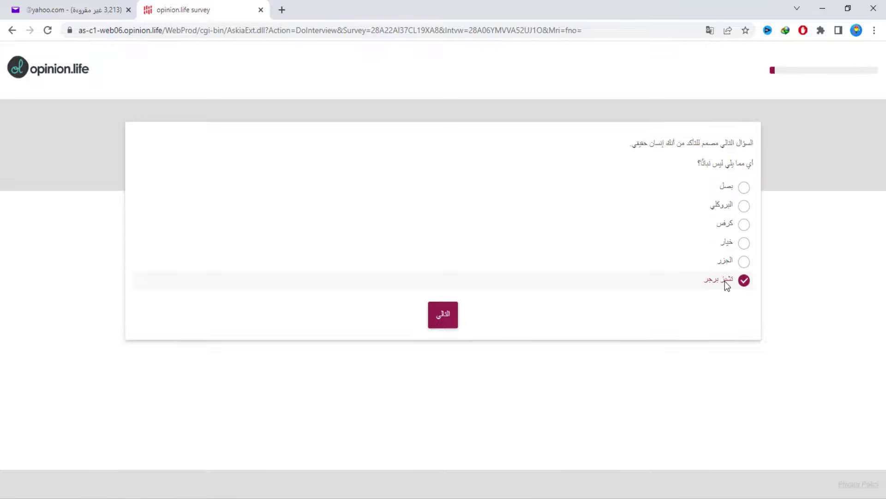
click(447, 324)
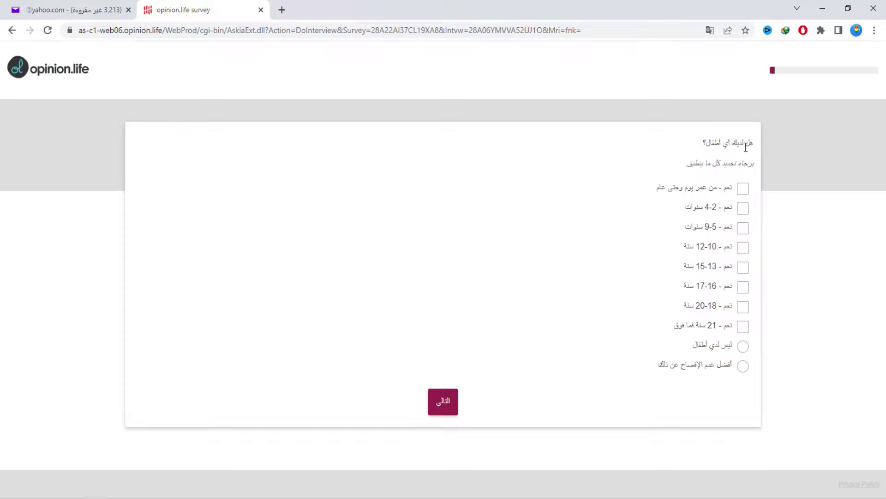
Submit نعم - 5-9 سنوات for the question about having children and continue past the hobbies introduction
click(740, 228)
click(448, 402)
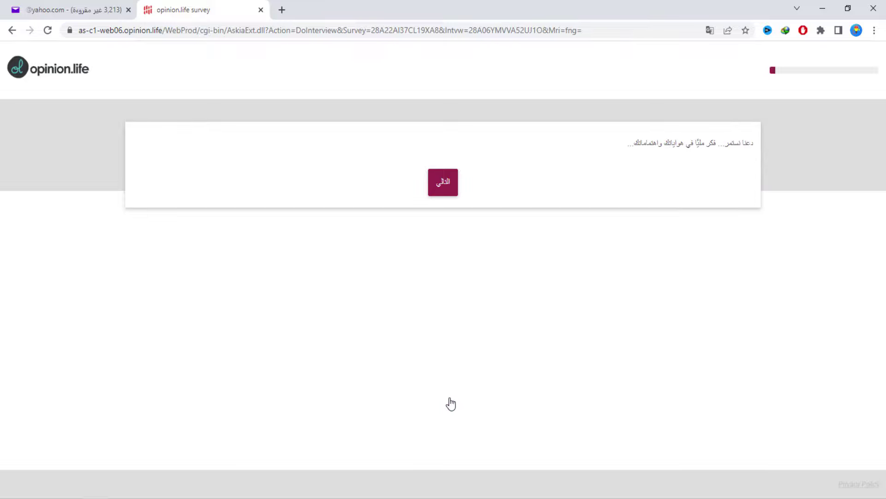
click(451, 184)
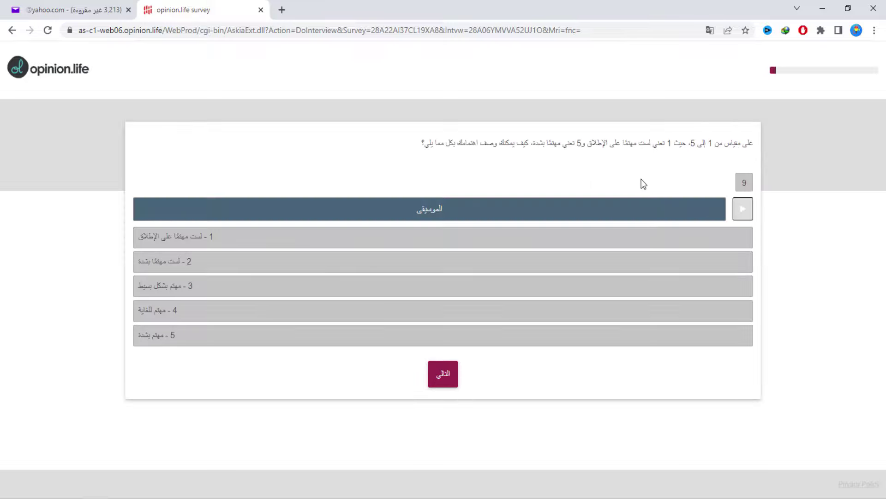
Rate interest in الموسيقى, الفعاليات والحفلات الموسيقية and the following topic as 4 - مهتم للغاية
drag(731, 144, 619, 154)
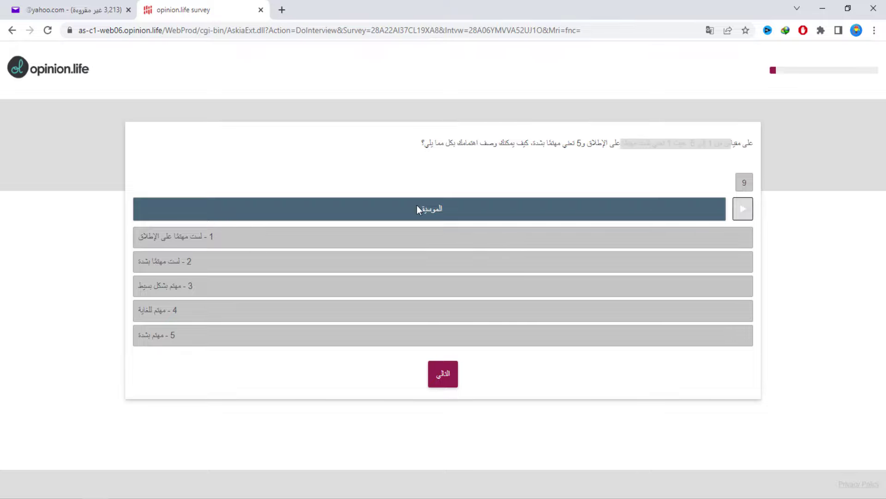
click(229, 310)
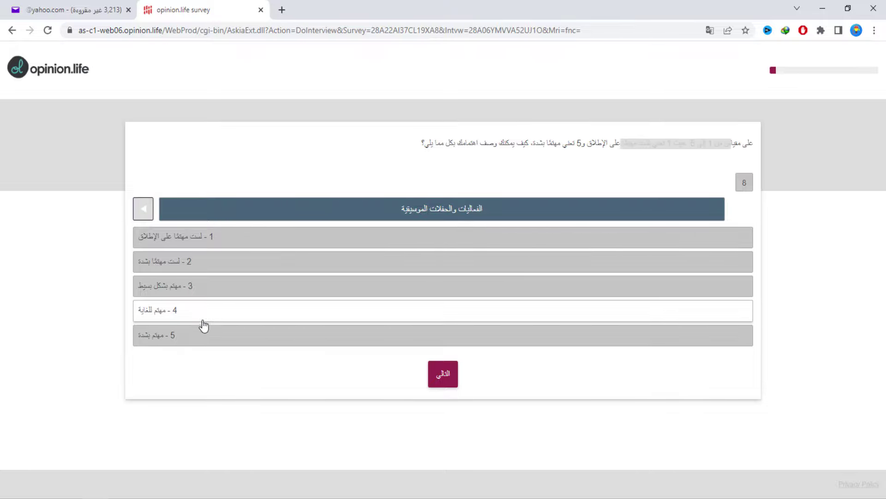
click(203, 320)
click(203, 320)
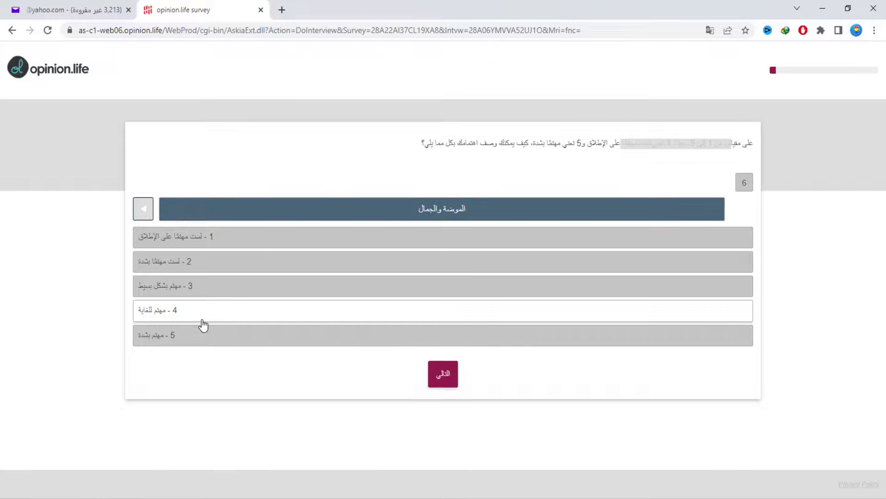
Rate the remaining interest topics from الموضة والجمال through السينما, giving المشاهير/ المؤثرون a 3 - مهتم بشكل بسيط
click(188, 296)
click(184, 312)
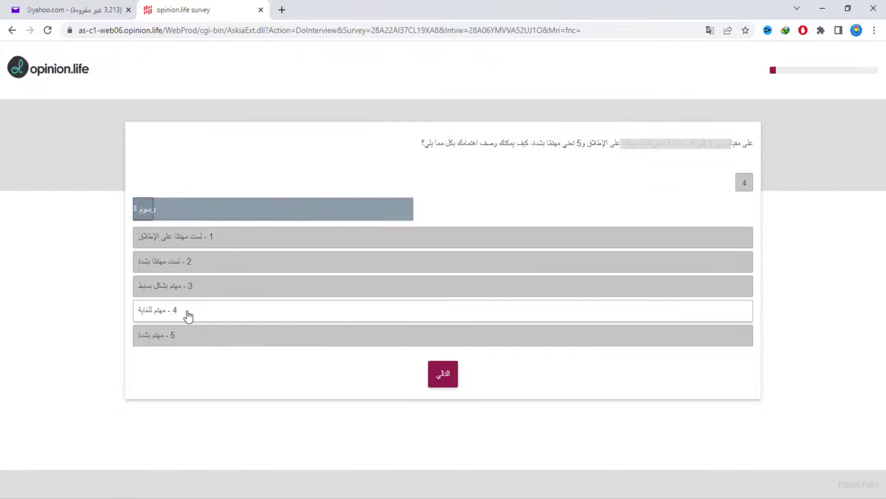
click(172, 286)
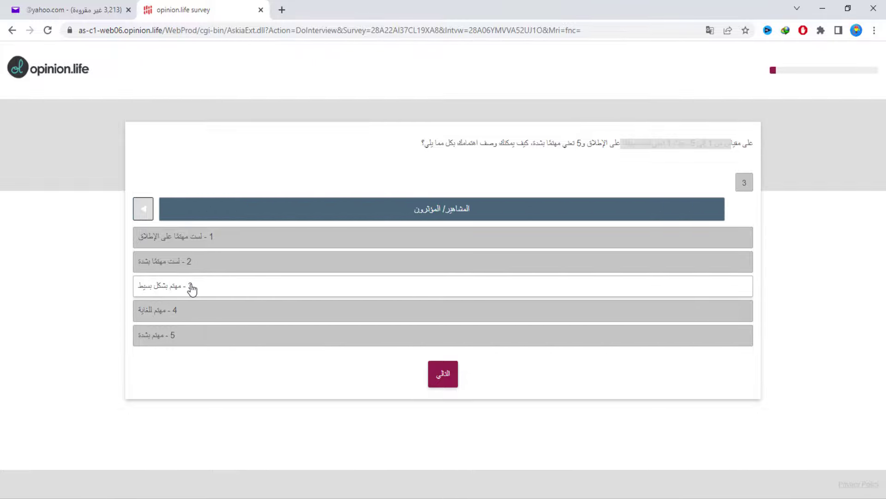
click(191, 292)
click(191, 291)
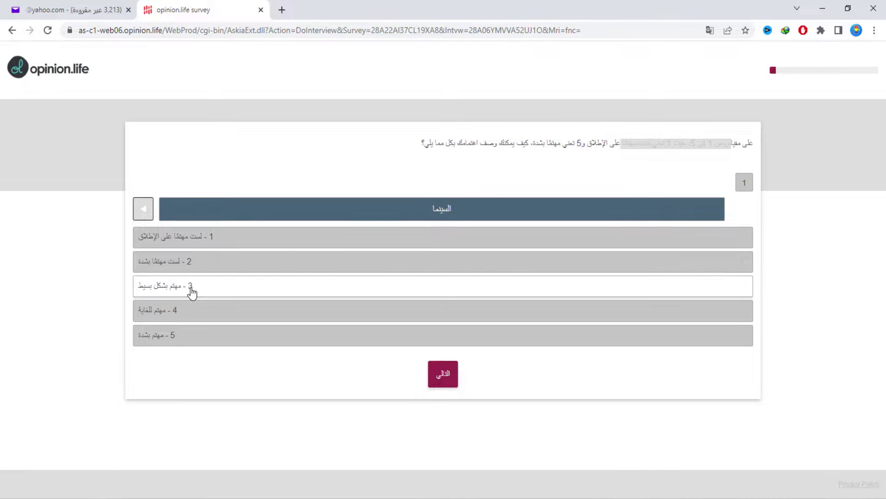
click(198, 339)
click(196, 312)
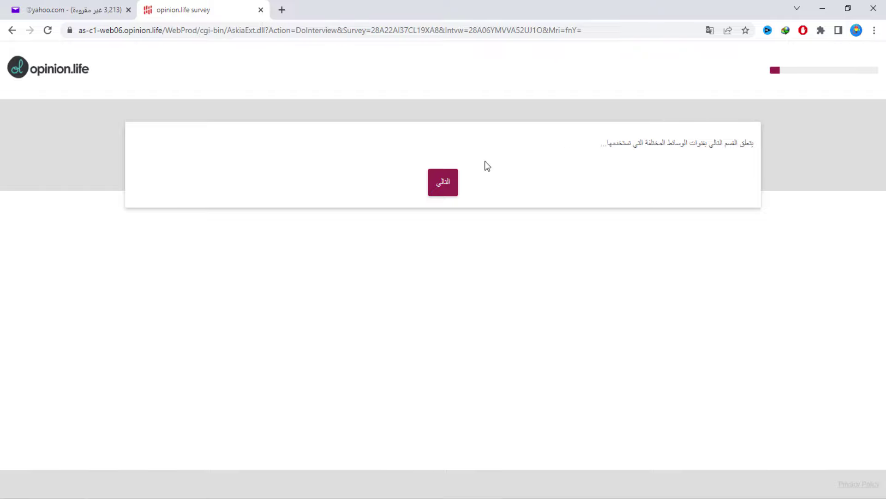
Open the media section and mark video games, online forums or blogs, social media, music streaming and watching a cinema film as yesterday's activities
click(451, 184)
drag(747, 142, 617, 138)
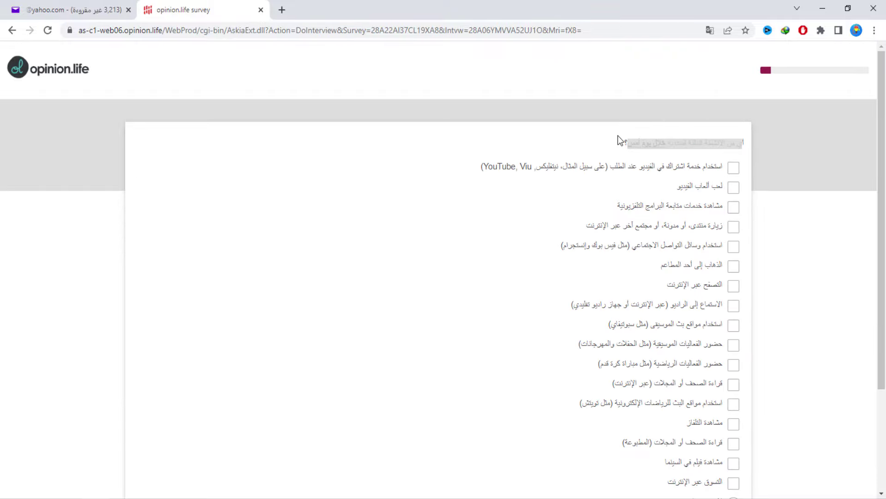
click(618, 135)
click(718, 191)
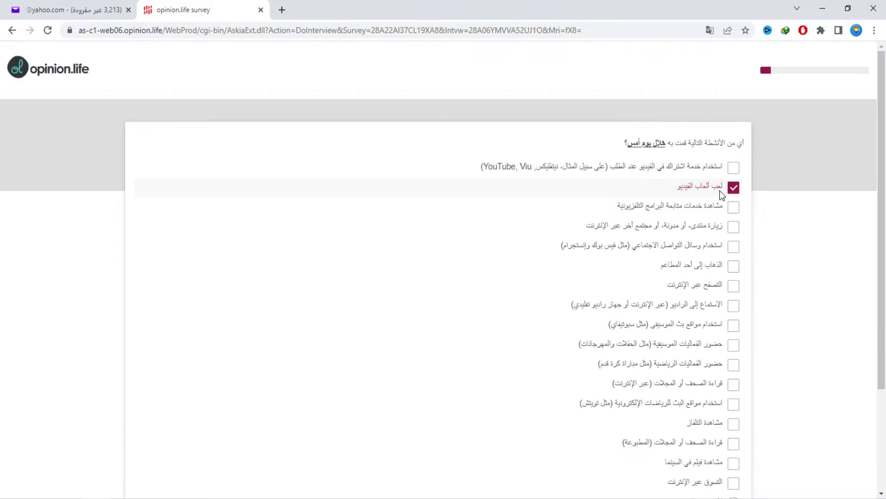
scroll(720, 191, down, 1)
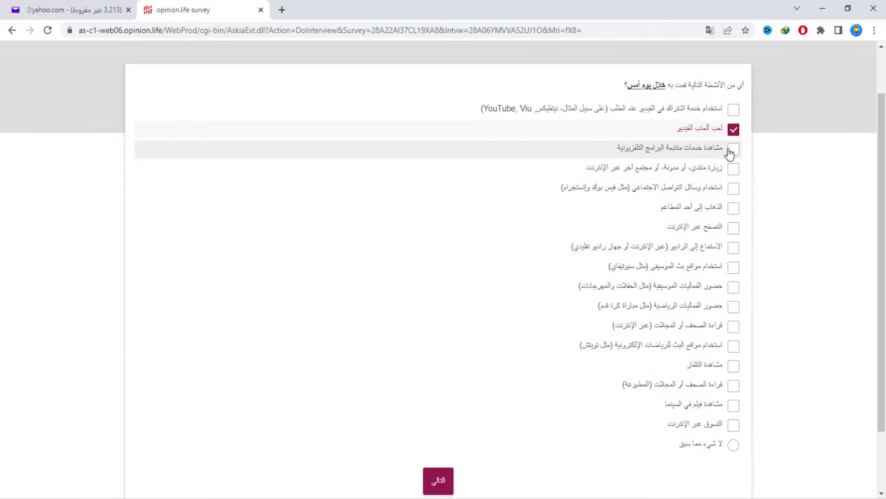
click(705, 173)
click(711, 188)
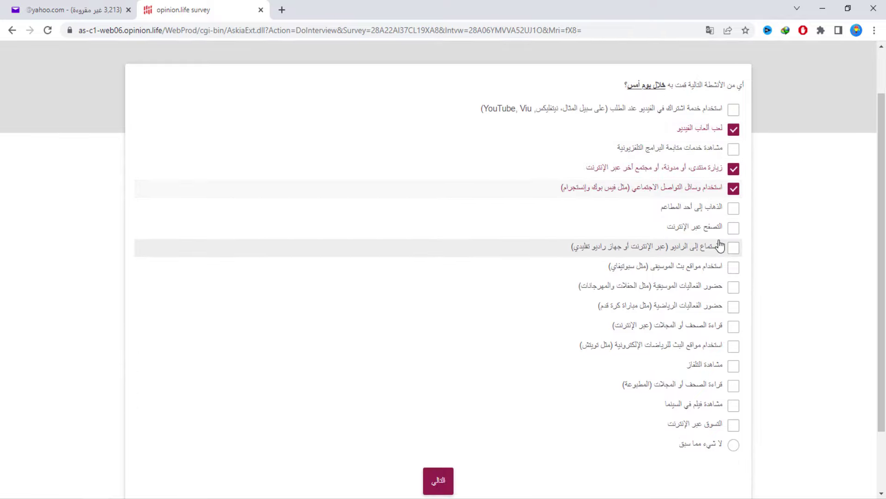
click(717, 270)
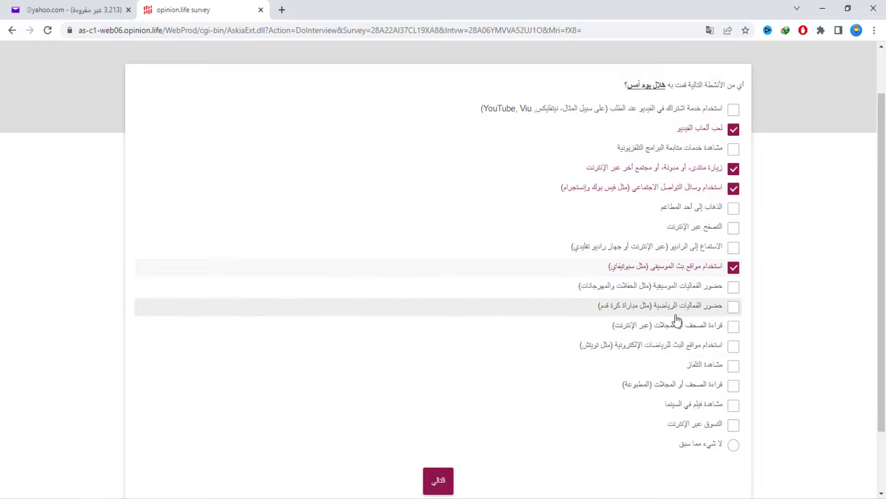
click(686, 408)
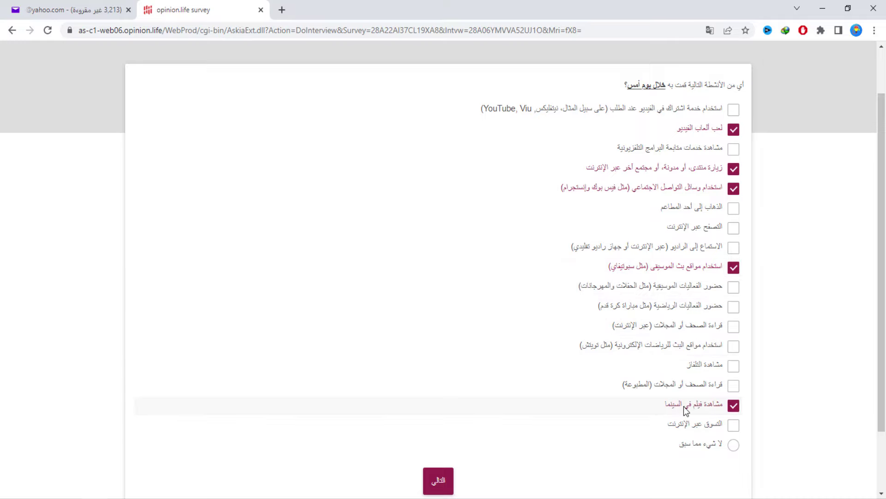
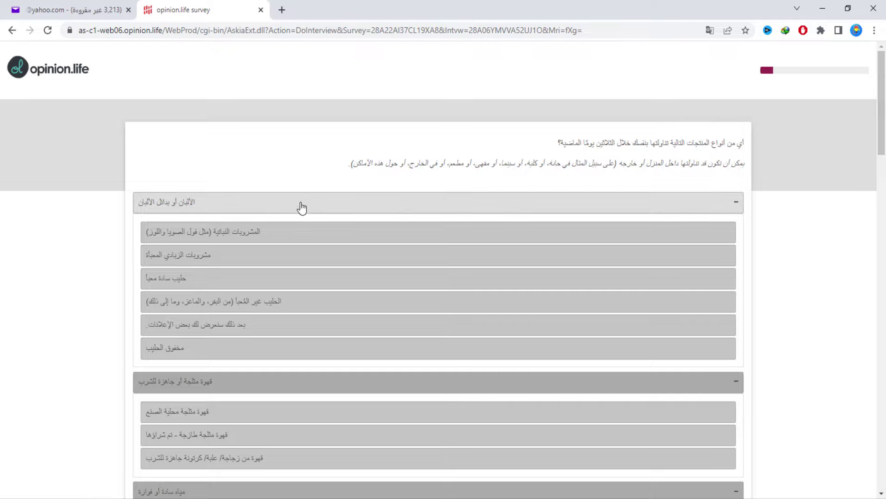
Mark حليب سادة معبأ, purchased fresh iced coffee, vitamin/mineral-enhanced water and tap or well water as drinks consumed in the past 30 days
click(229, 282)
scroll(228, 285, down, 4)
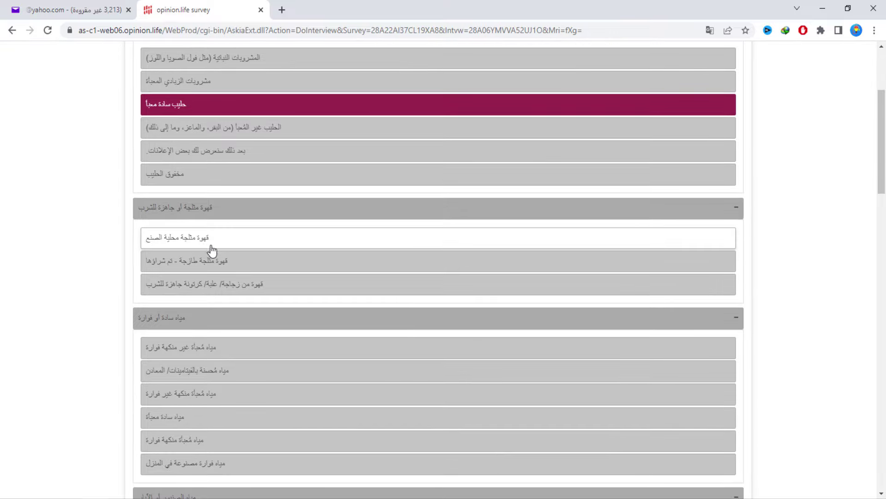
click(215, 266)
scroll(215, 264, down, 2)
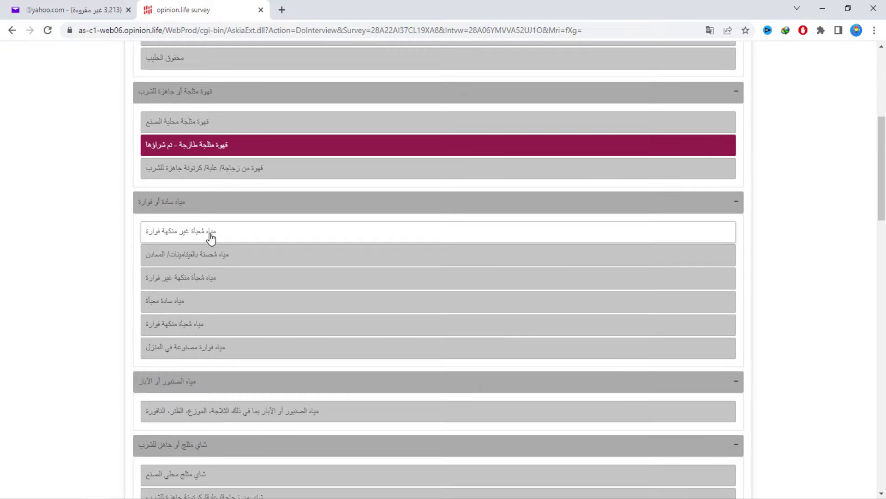
click(206, 251)
scroll(208, 258, down, 5)
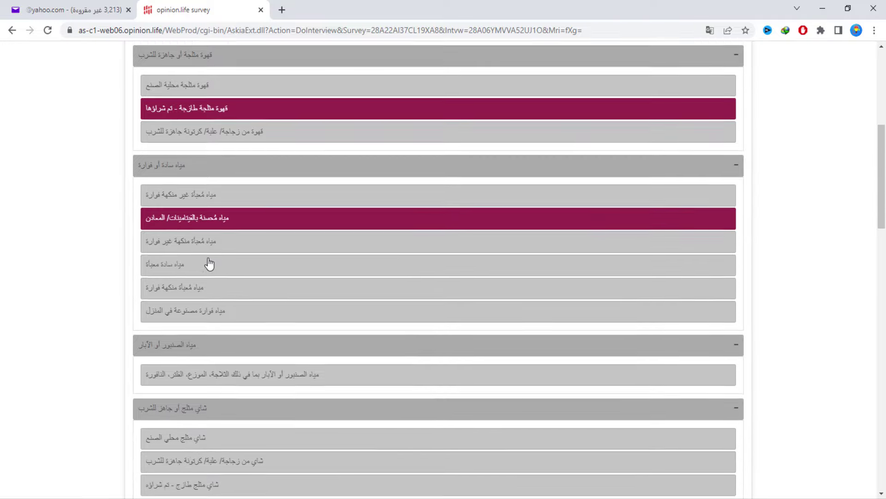
click(241, 133)
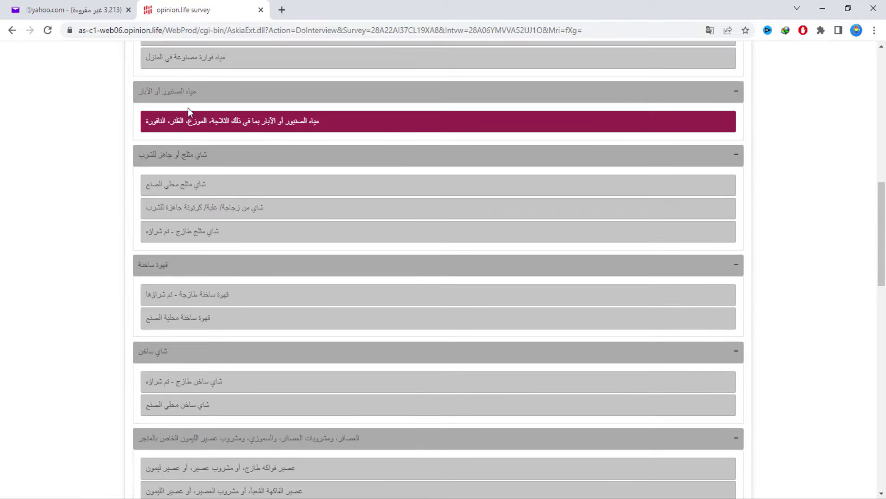
double_click(181, 94)
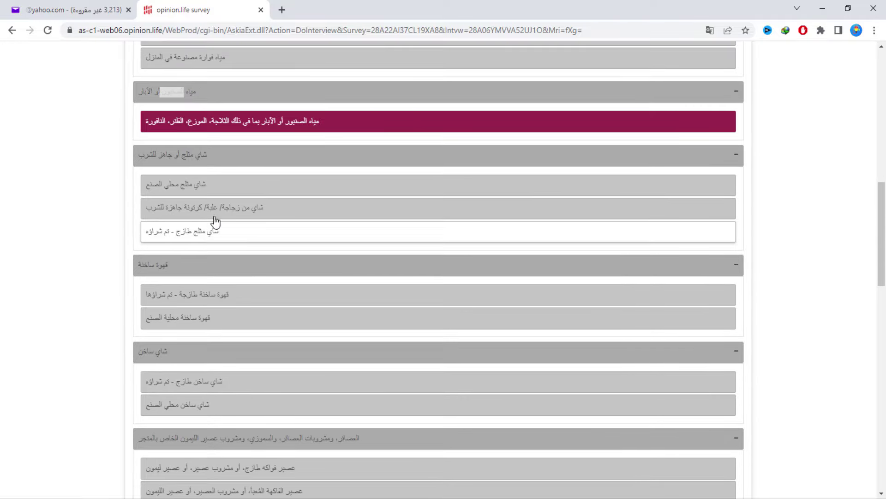
Mark purchased fresh iced tea, homemade hot coffee, homemade hot tea and عصير طازج as consumed in the past 30 days
click(213, 238)
scroll(212, 237, down, 2)
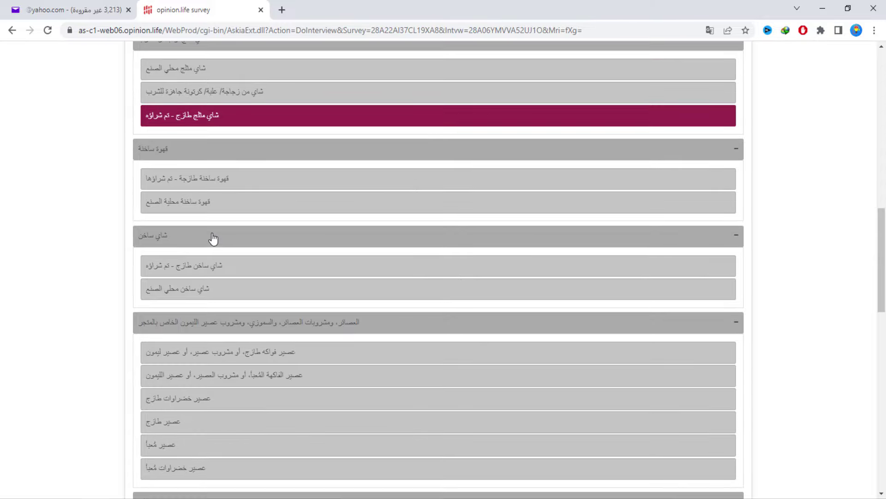
click(206, 211)
scroll(207, 210, down, 2)
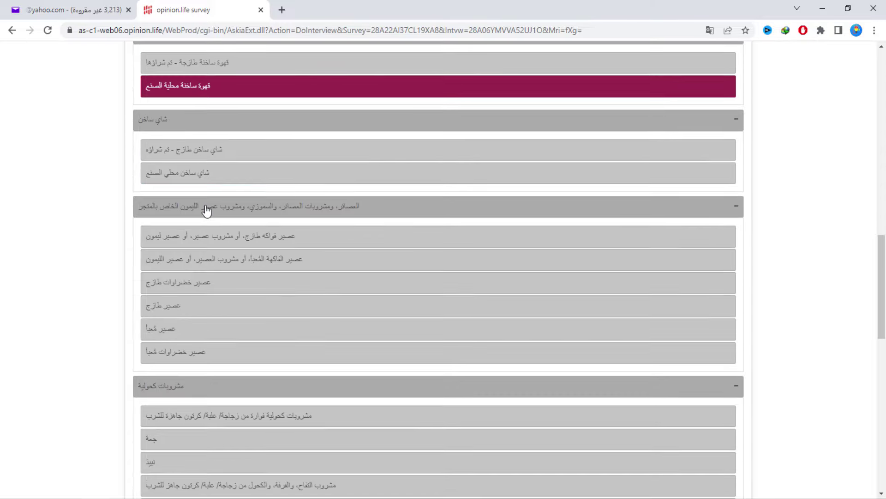
click(190, 174)
scroll(190, 185, down, 2)
click(190, 193)
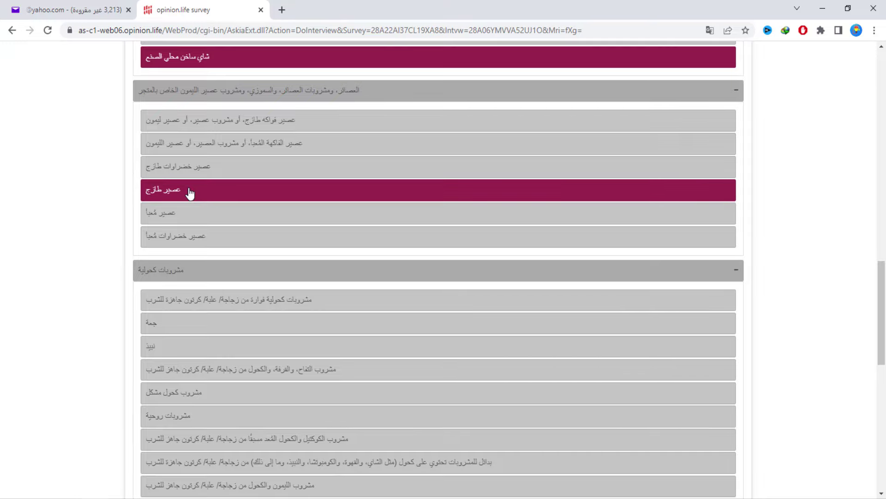
Mark the ready-to-drink alcoholic beverage alternatives (tea, coffee, kombucha, wine) and regular-calorie energy drinks as consumed in the past 30 days
scroll(188, 192, down, 2)
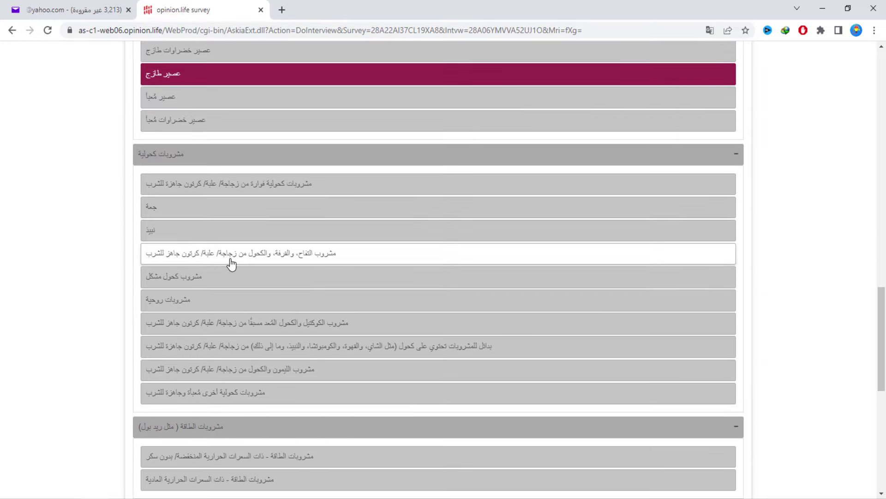
click(226, 353)
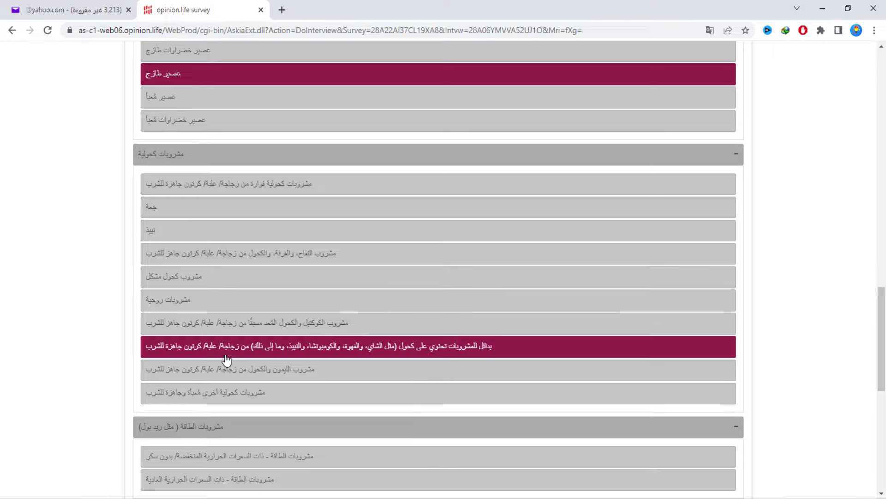
scroll(313, 344, down, 1)
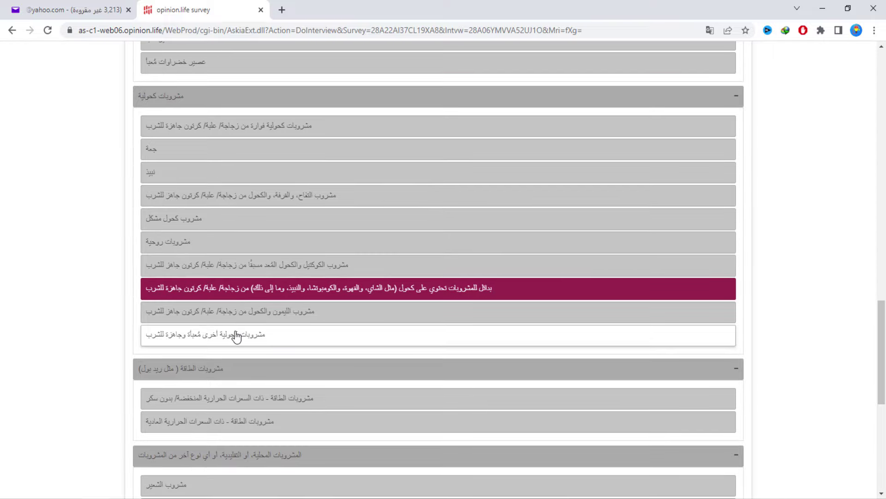
scroll(233, 323, down, 1)
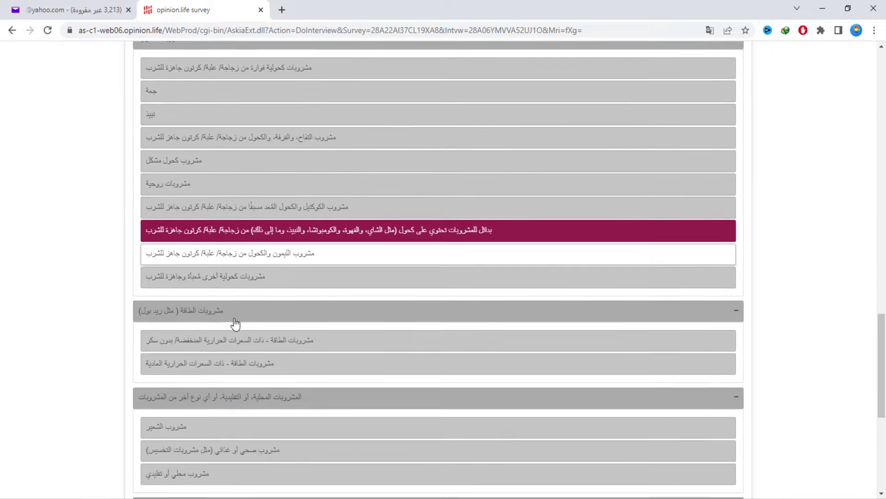
click(241, 350)
scroll(239, 349, down, 3)
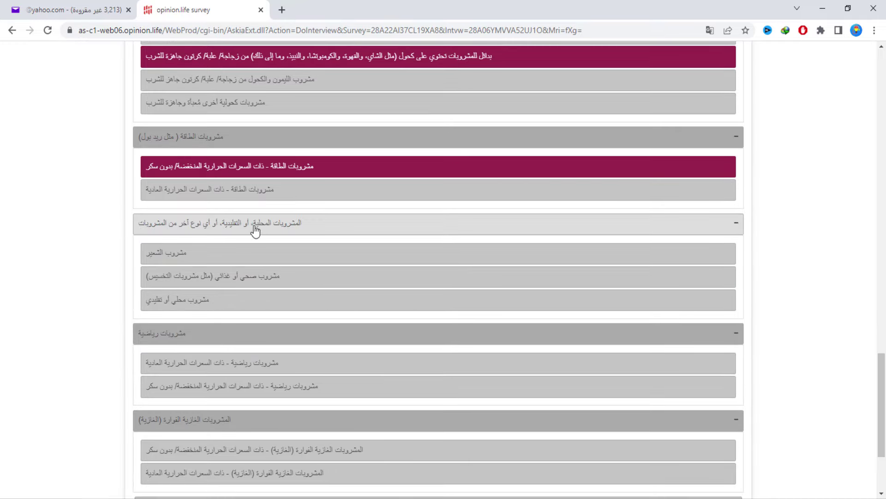
click(266, 189)
click(269, 169)
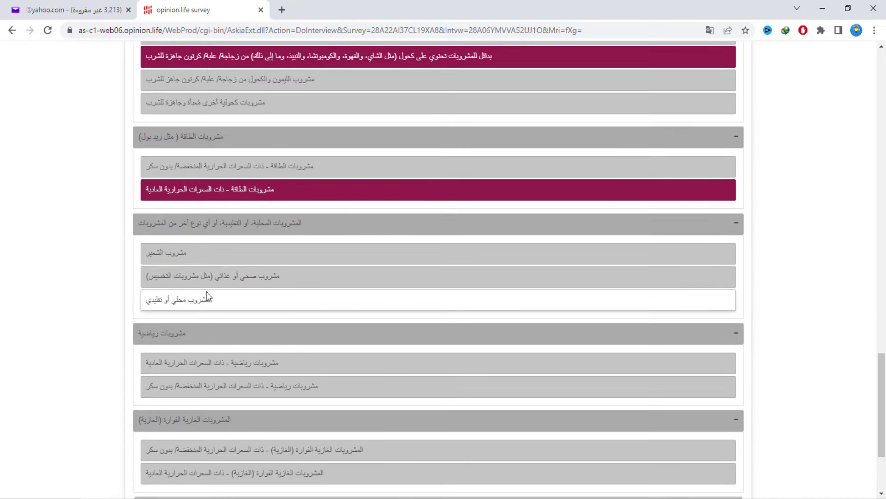
Mark مشروب الشعير, regular-calorie sports drinks and regular-calorie carbonated soft drinks as consumed in the past 30 days, and submit the list
click(214, 253)
scroll(222, 284, down, 2)
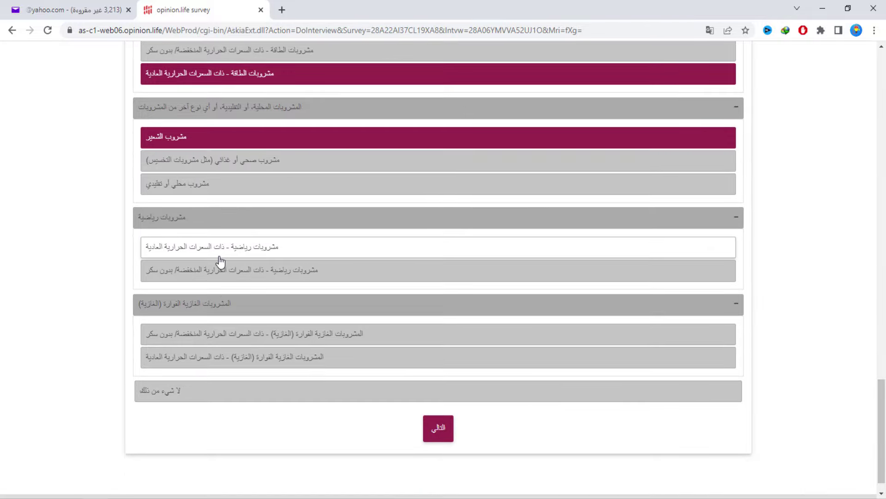
click(220, 256)
click(217, 328)
click(166, 355)
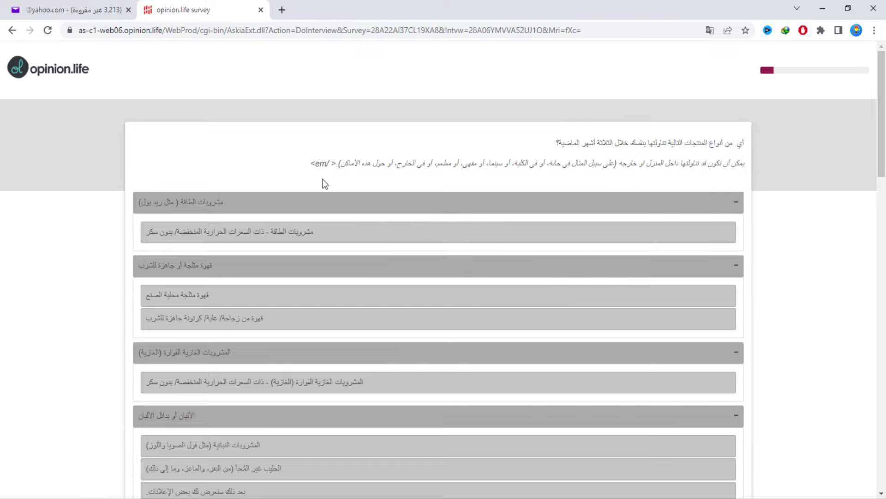
Mark low-calorie/sugar-free energy drinks, قهوة مثلجة محلية الصنع, مخفوق الحليب and purchased fresh hot tea as consumed in the past three months
scroll(277, 208, down, 2)
click(259, 123)
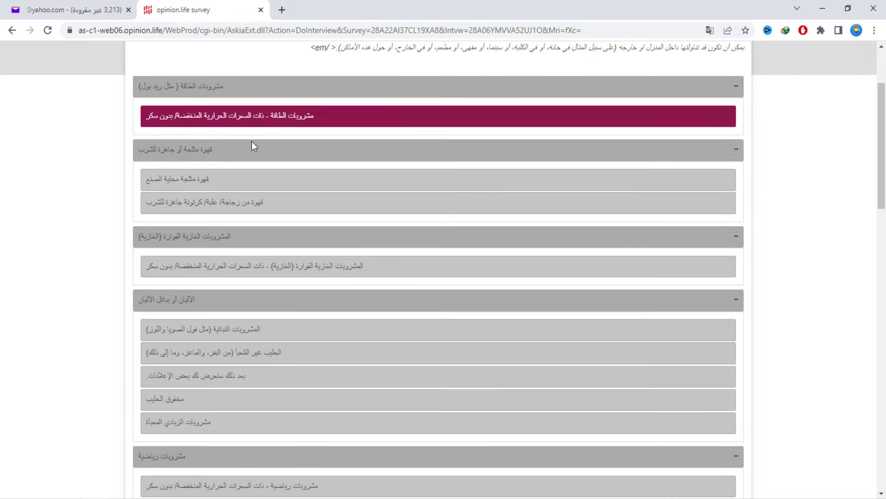
click(213, 181)
scroll(235, 250, down, 1)
scroll(234, 251, down, 2)
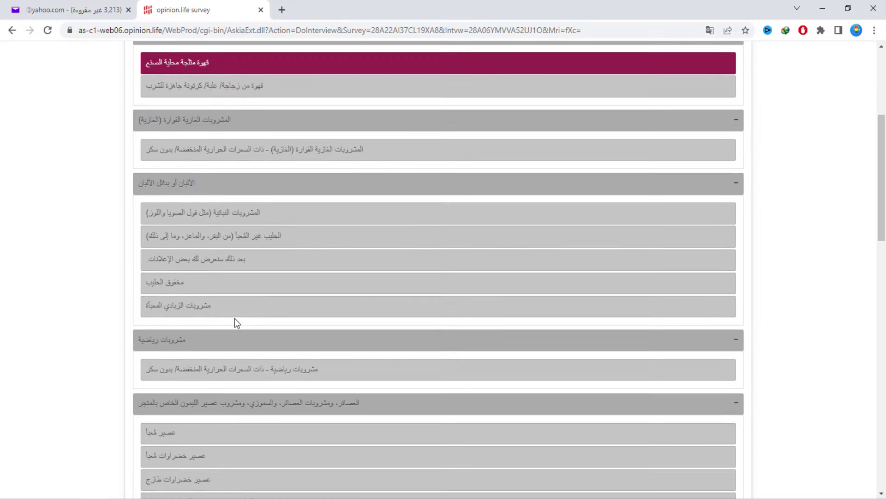
scroll(235, 318, down, 1)
click(218, 234)
scroll(217, 233, down, 3)
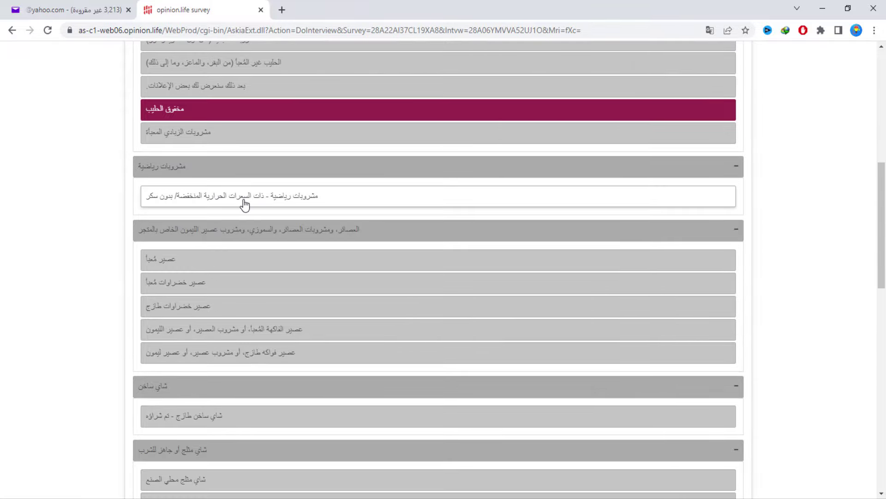
click(218, 417)
Mark purchased fresh hot coffee and the health or diet drink as consumed in the past three months
scroll(268, 321, down, 5)
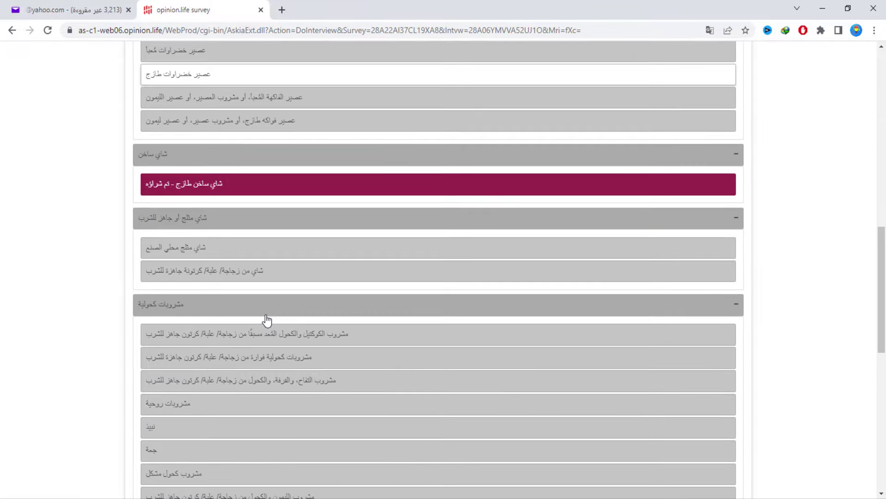
scroll(267, 321, down, 5)
scroll(243, 313, down, 3)
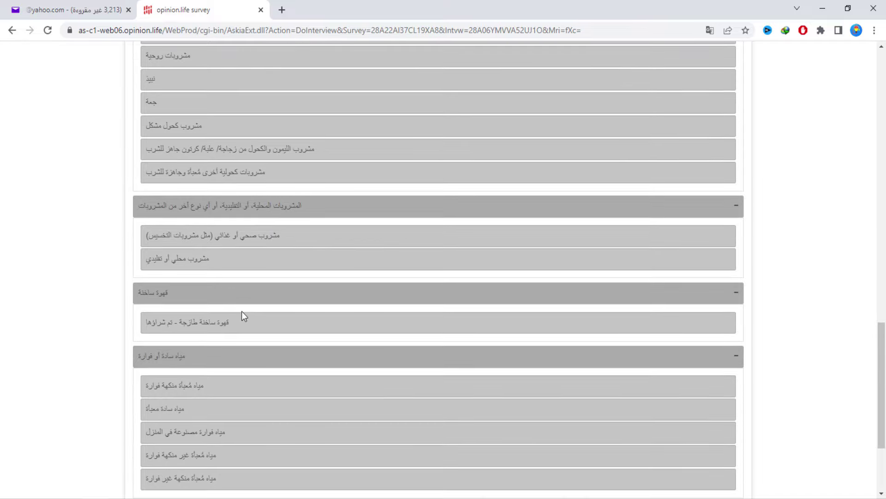
click(231, 325)
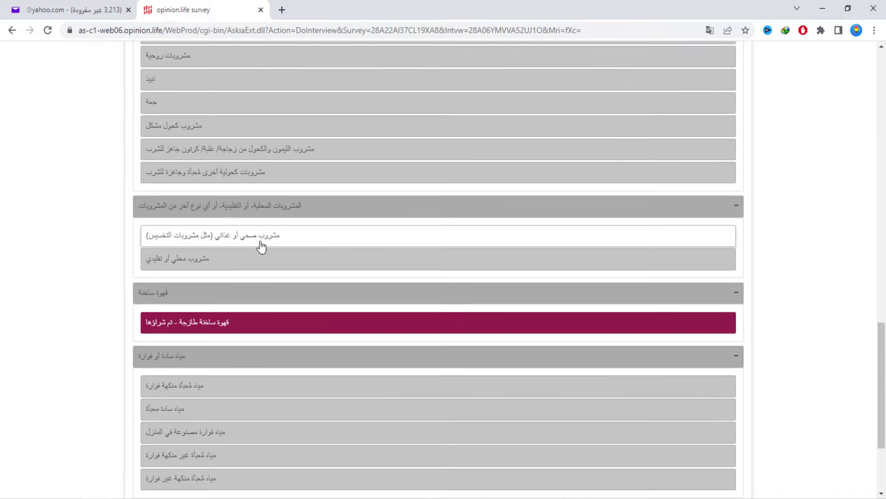
click(261, 246)
Leave مياه سادة معبأة as the only water type marked for the past three months, and submit the list
scroll(252, 265, down, 3)
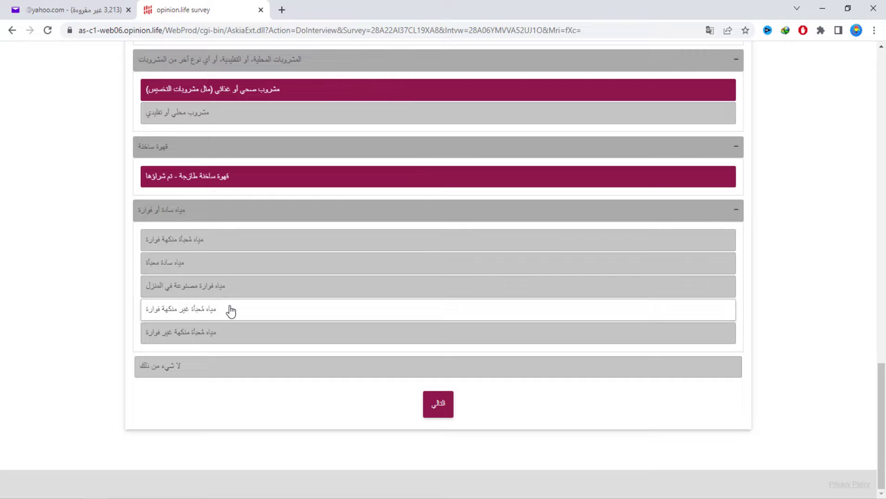
click(232, 312)
click(226, 288)
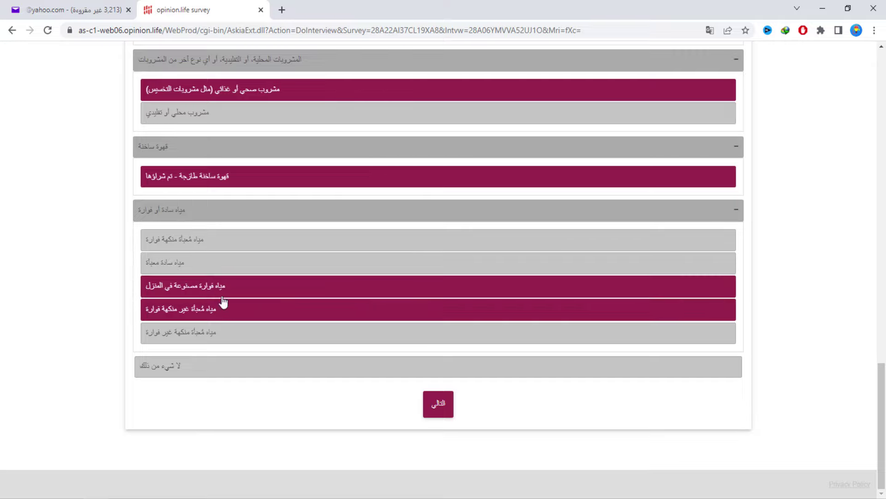
click(223, 306)
click(211, 272)
click(212, 291)
click(439, 404)
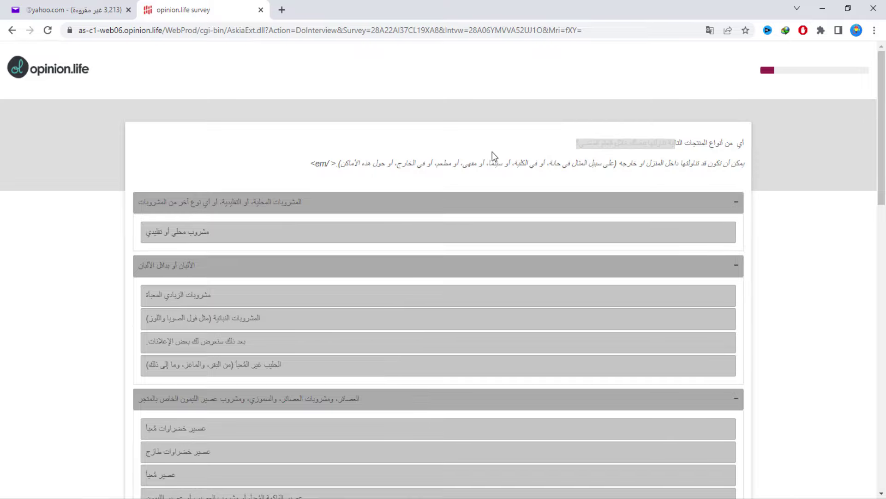
Mark مشروبات الزبادي المعبأة and the packaged fruit juice, juice drink or lemonade in the past-year list
scroll(492, 152, down, 1)
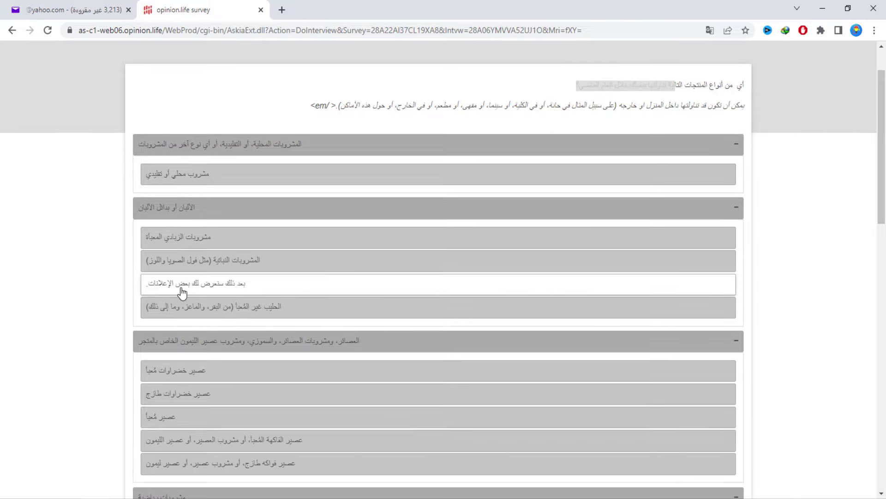
click(250, 237)
scroll(246, 325, down, 1)
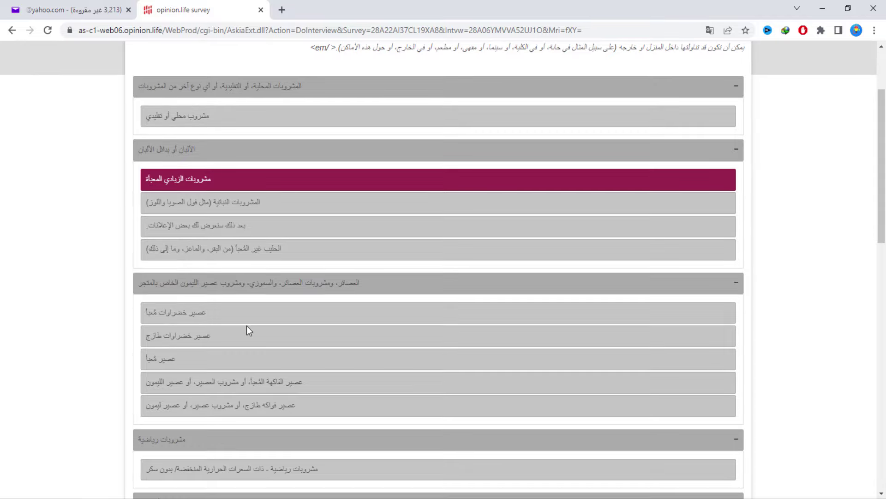
scroll(170, 279, down, 2)
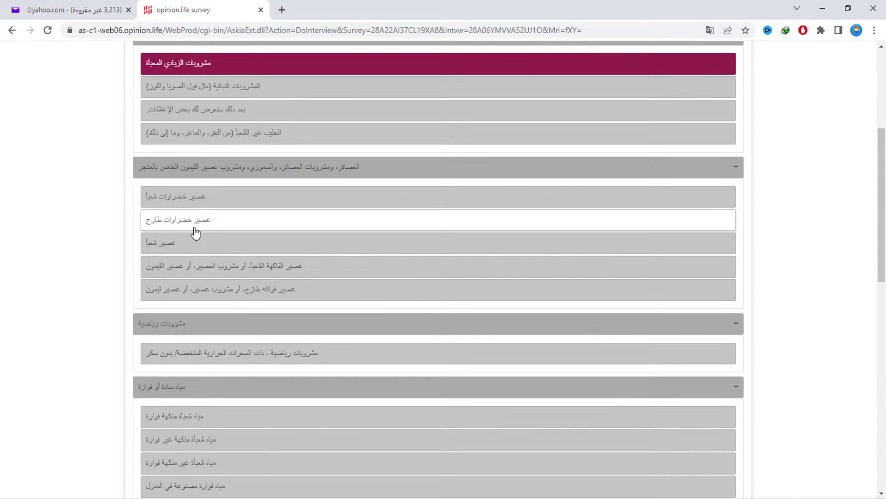
click(196, 230)
click(194, 232)
click(194, 274)
Mark flavoured still bottled water, ready-to-drink alcoholic apple cider, locally made iced tea and ready-to-drink coffee for the past year, and continue to the brand question
scroll(196, 278, down, 3)
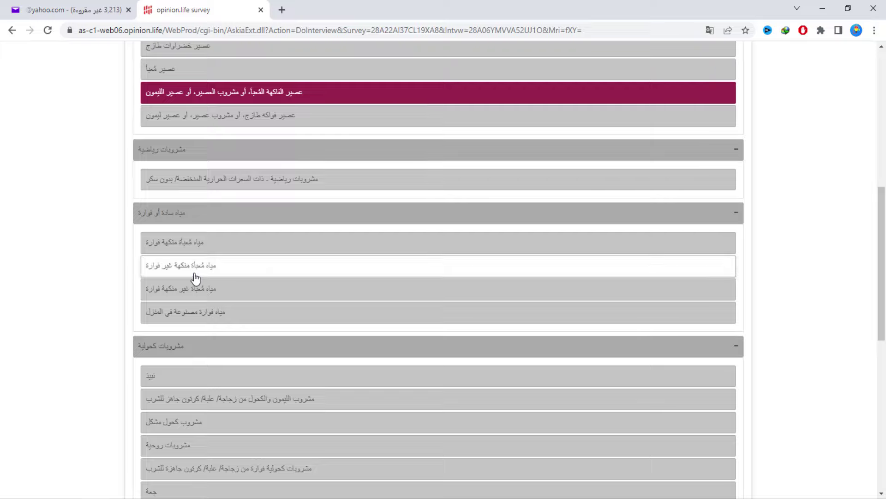
click(195, 277)
scroll(196, 278, down, 4)
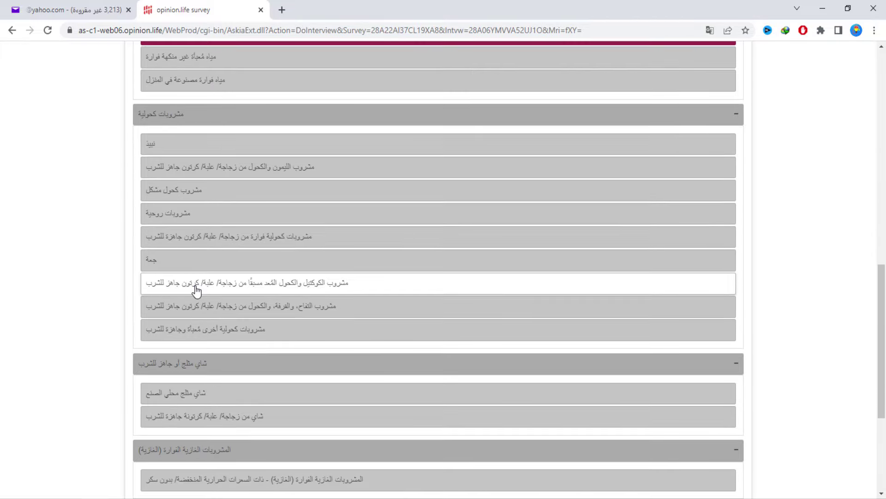
click(195, 307)
scroll(194, 311, down, 2)
click(206, 287)
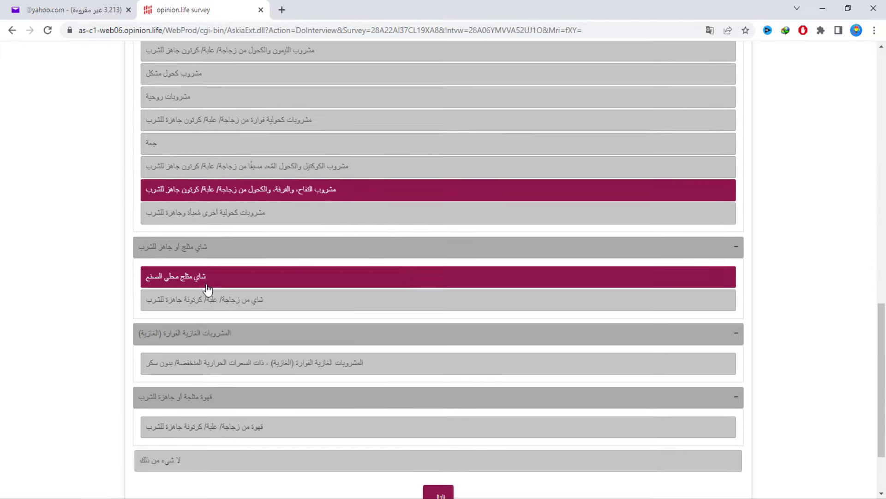
scroll(207, 288, down, 2)
click(300, 333)
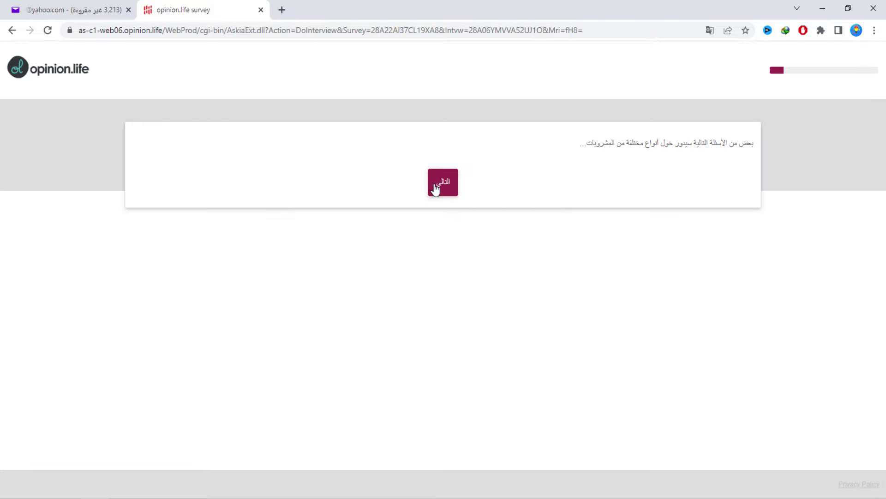
click(434, 187)
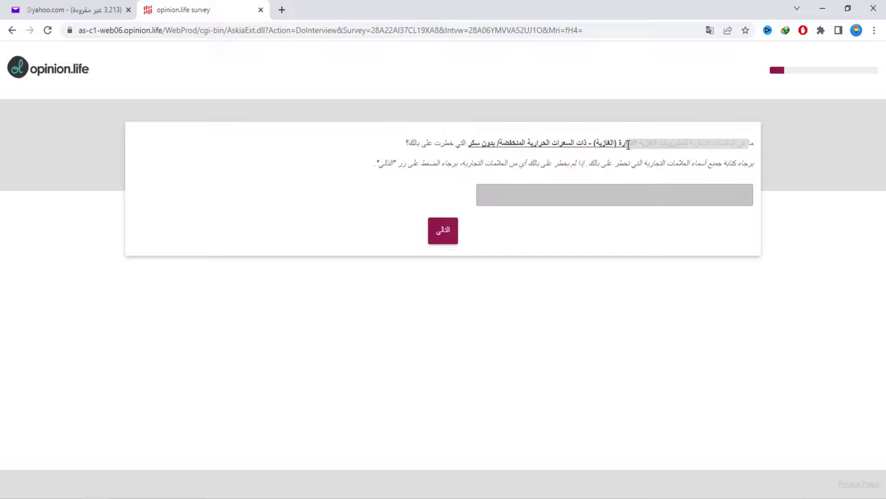
Copy the low-calorie/sugar-free carbonated drinks phrase from the survey question and search Google for it in a new tab
drag(468, 144, 661, 145)
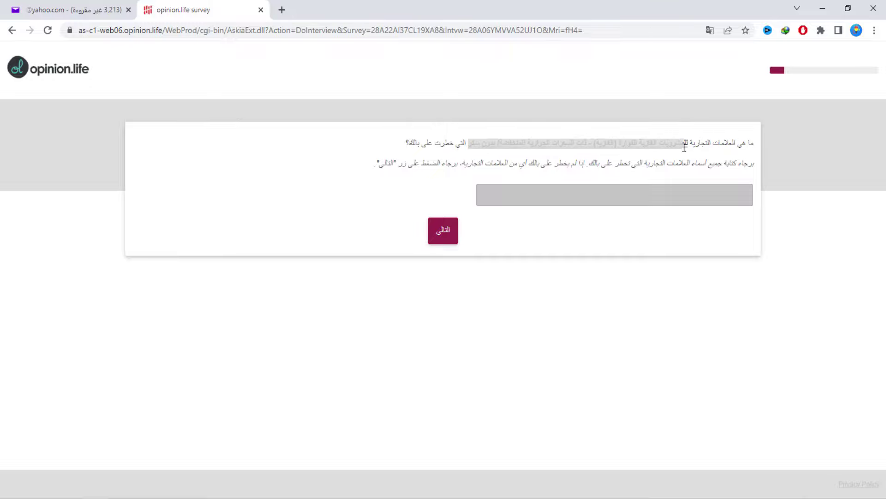
click(279, 6)
text(للمشروبات الغازية الفوارة (الغازية) - ذات السعرات الحرارية المنخفضة/ بدون سكر)
key(Return)
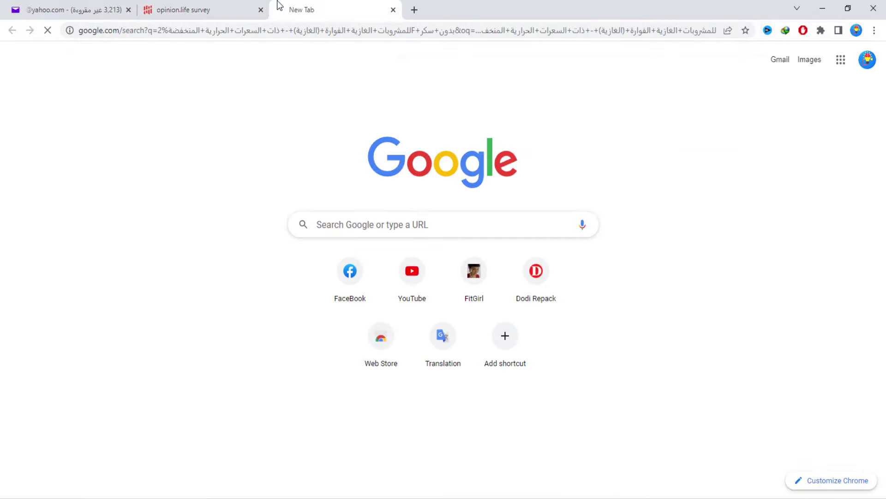
Add العلامات التجارية before the phrase in the Google query and search again
click(213, 7)
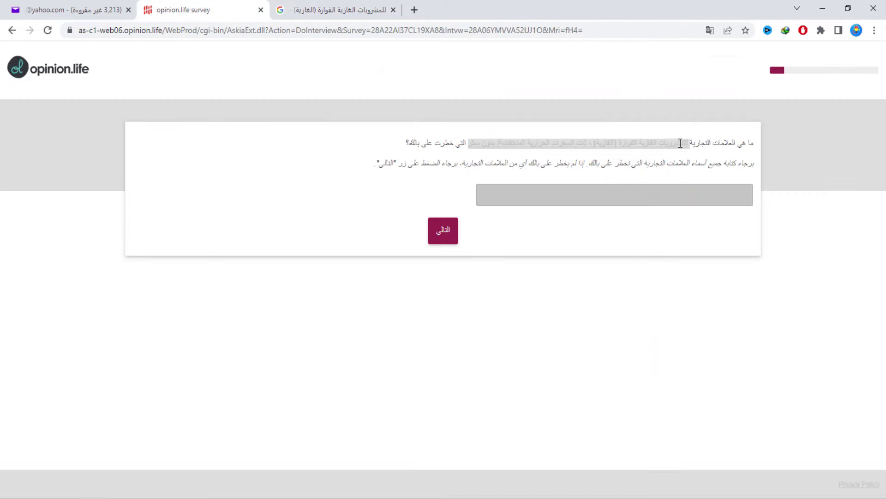
click(691, 142)
click(354, 5)
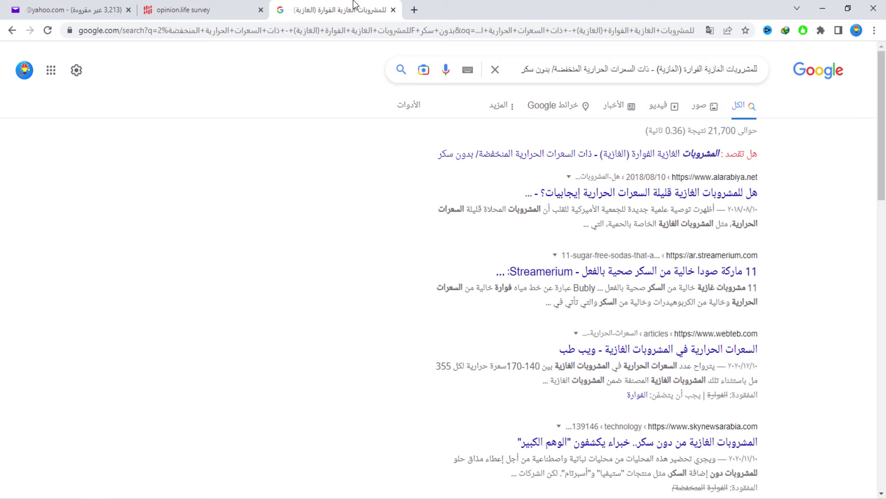
text(العلامات التجارية)
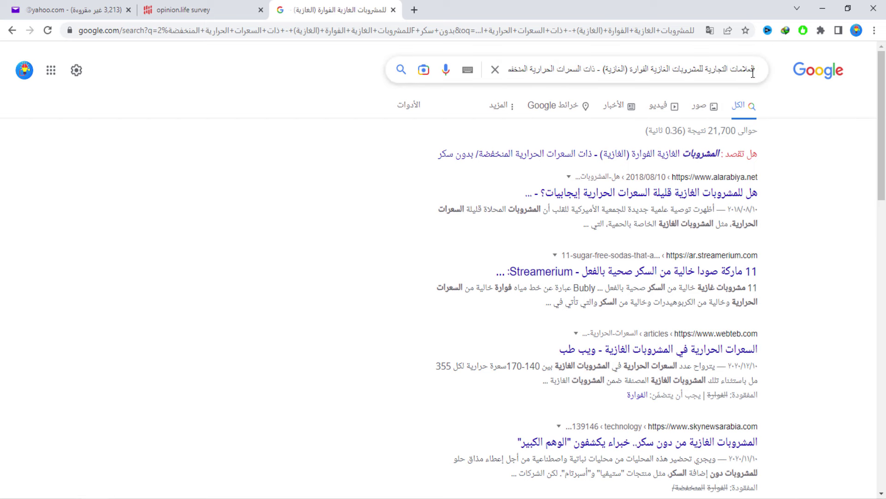
key(Return)
Open the Streamerium article on 11 sugar-free sodas and copy the first brand's name, زيفيا
click(710, 171)
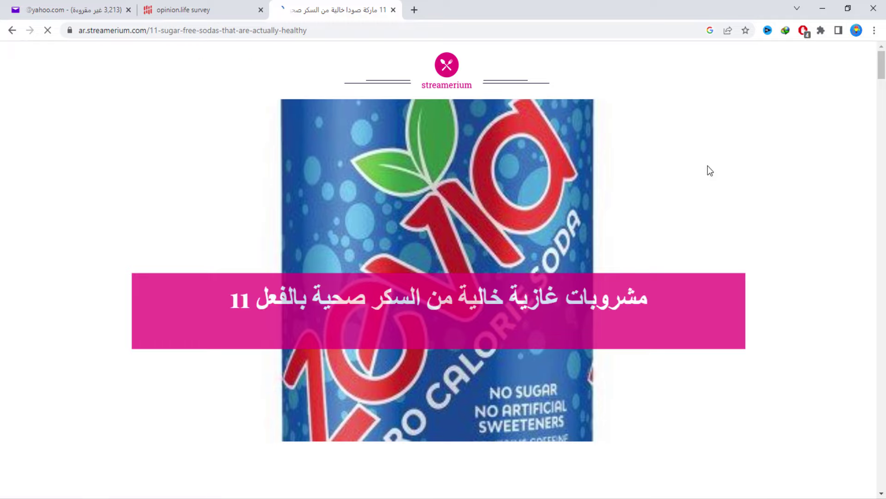
scroll(362, 243, down, 10)
scroll(223, 256, down, 8)
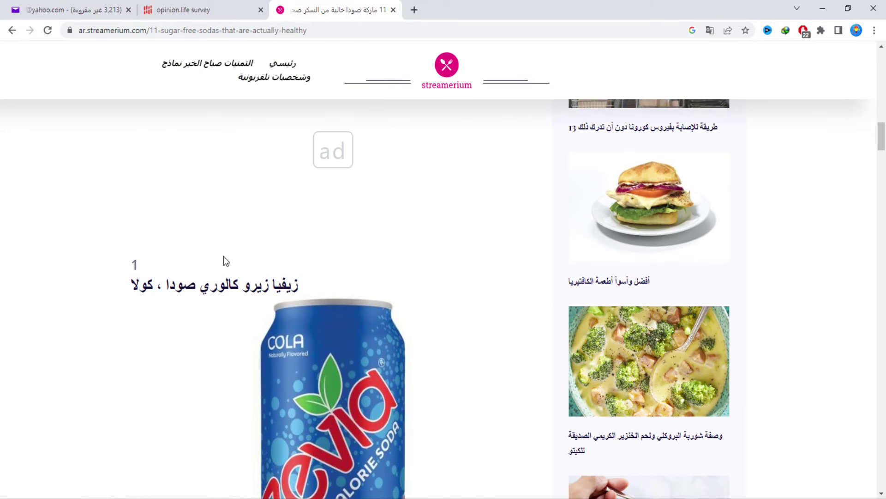
scroll(314, 315, down, 3)
scroll(314, 316, up, 3)
double_click(284, 175)
Answer the survey's low-calorie carbonated drink brand question with زيفيا and submit it
click(203, 10)
click(570, 187)
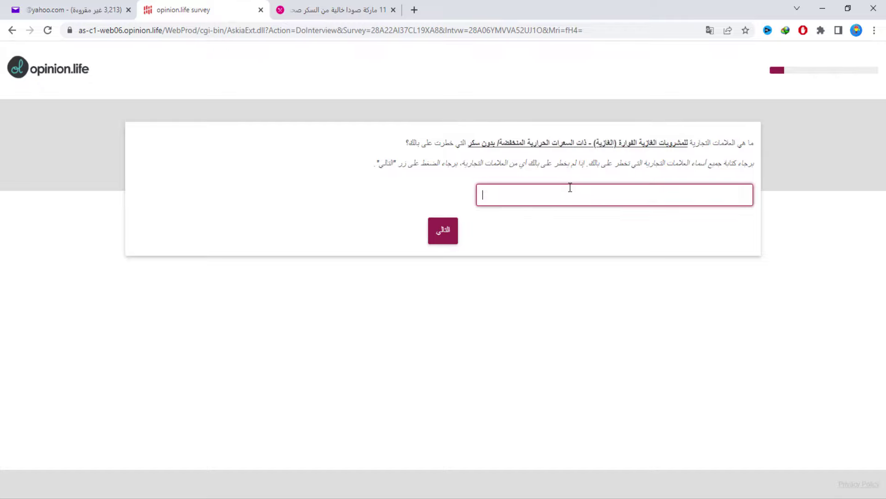
click(450, 230)
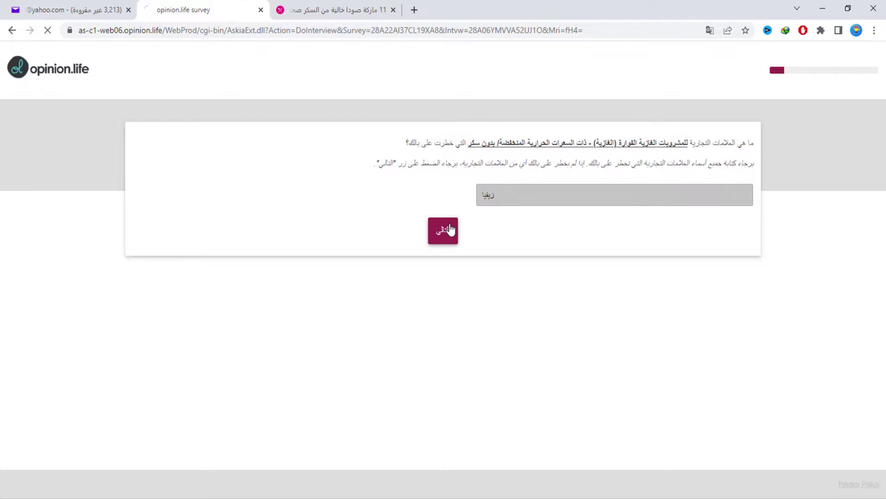
Read the brand confirmation question and look through the article's other sugar-free soda brands
drag(742, 147, 604, 144)
click(531, 174)
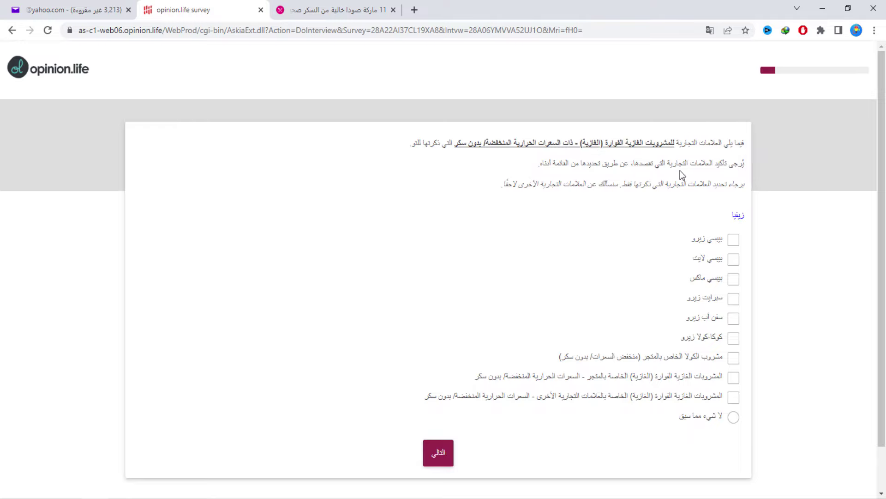
scroll(651, 181, down, 1)
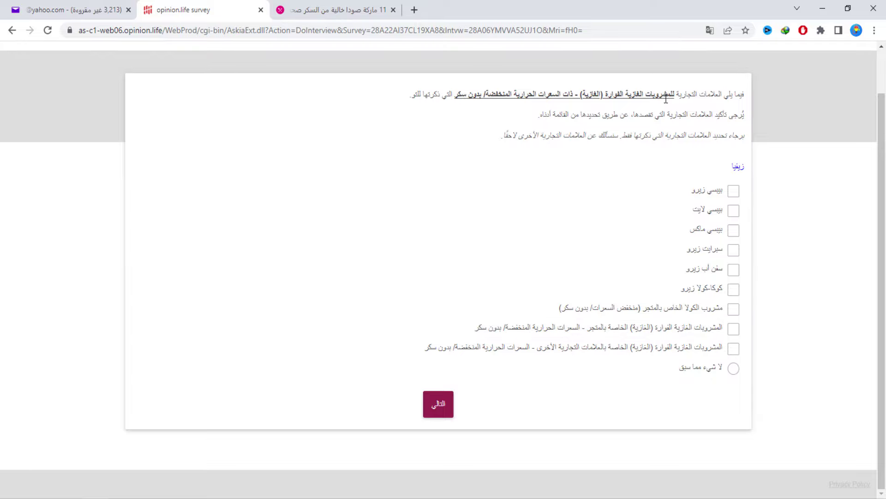
click(342, 10)
scroll(385, 192, down, 10)
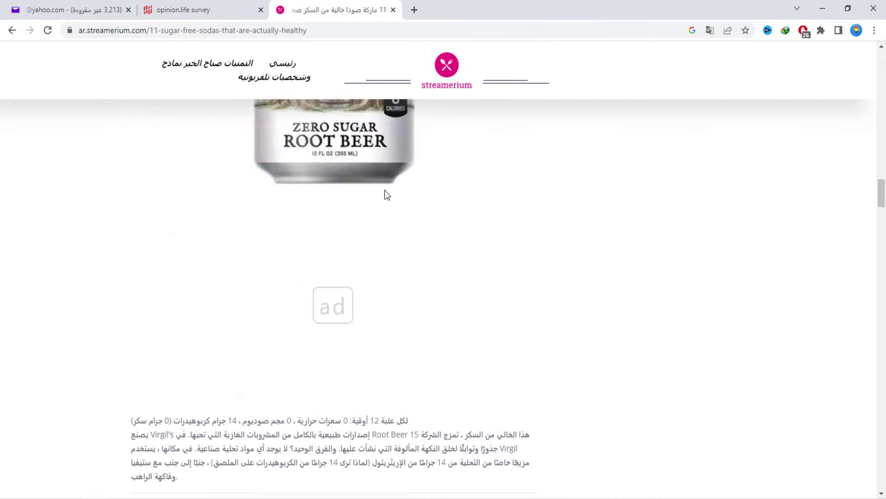
Search Google for the survey's full brand confirmation sentence and open the image results
click(234, 9)
drag(446, 99, 744, 93)
right_click(745, 96)
click(754, 134)
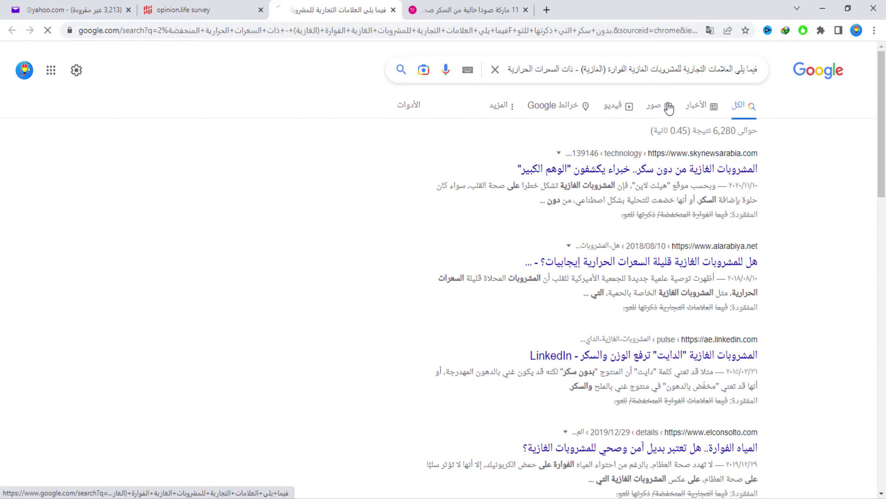
click(664, 106)
Return from the article to the earlier brand search and examine its image results for soda brands
click(466, 10)
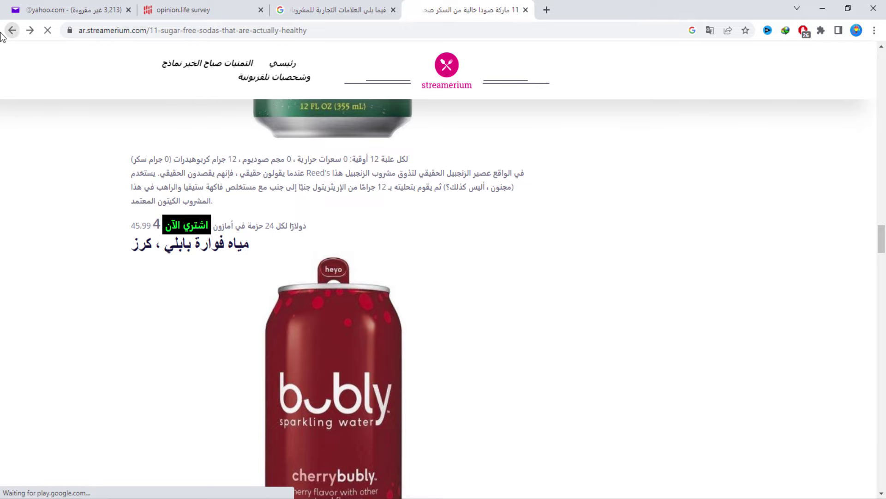
click(11, 30)
click(729, 105)
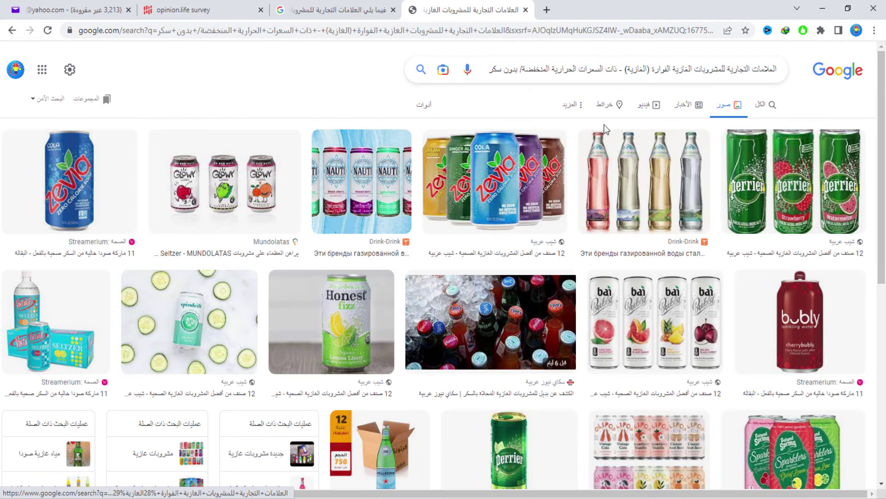
scroll(644, 123, down, 3)
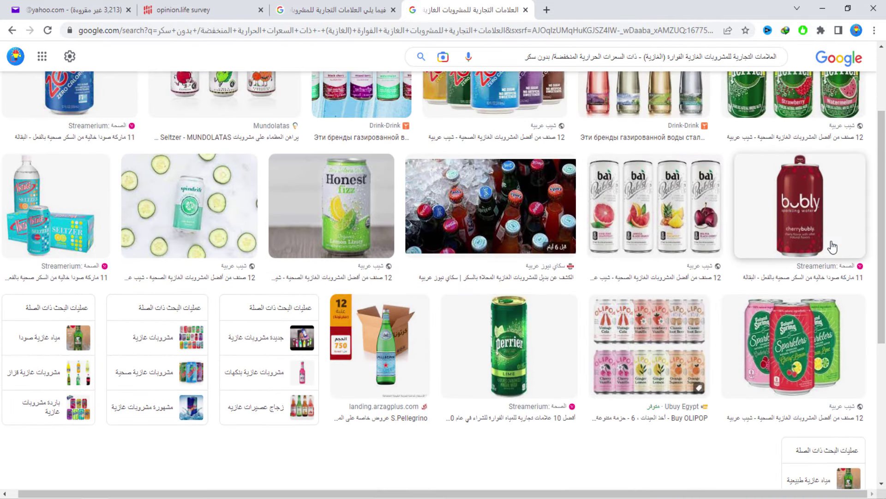
scroll(833, 247, up, 3)
Answer the survey's brand confirmation question with لا شيء مما سبق and submit it
click(236, 6)
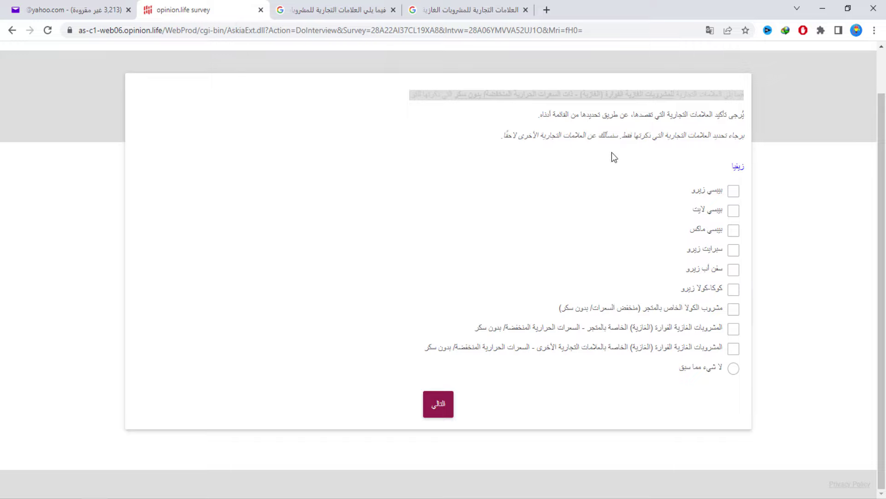
click(733, 368)
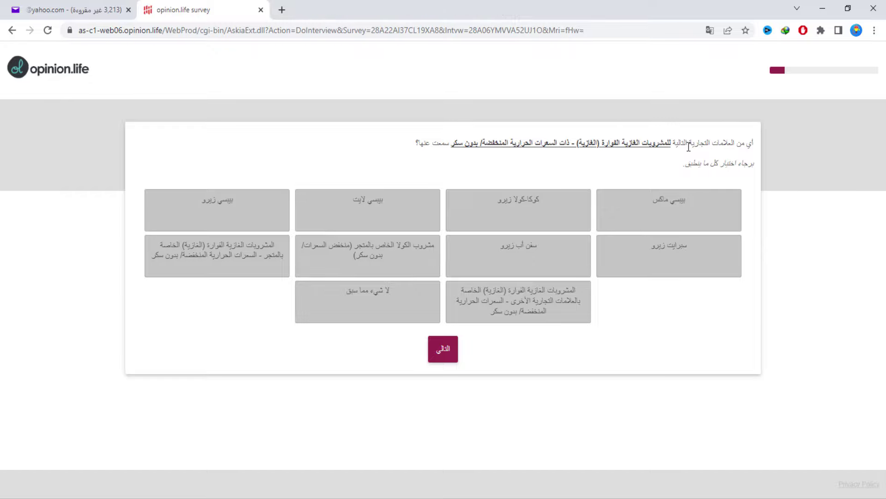
Mark كوكا-كولا زيرو, بيبسي لايت and بيبسي زيرو as the sugar-free soda brands heard of and submit the answer
click(507, 222)
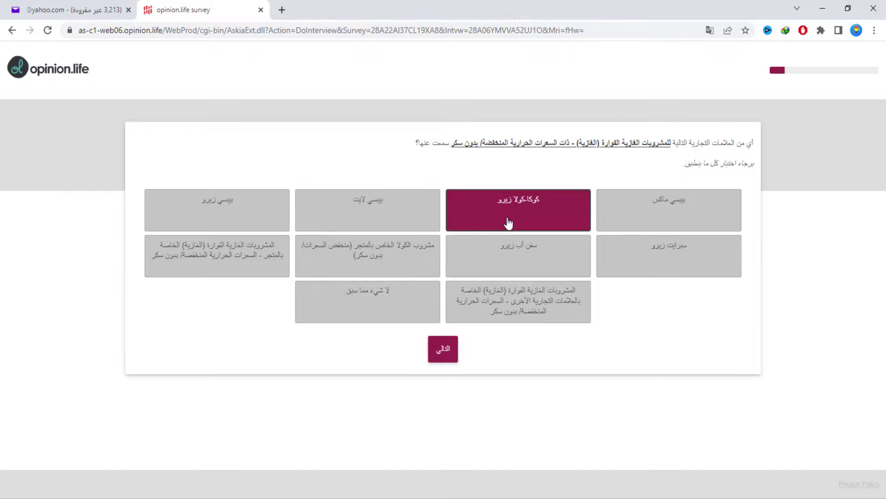
click(360, 223)
click(245, 203)
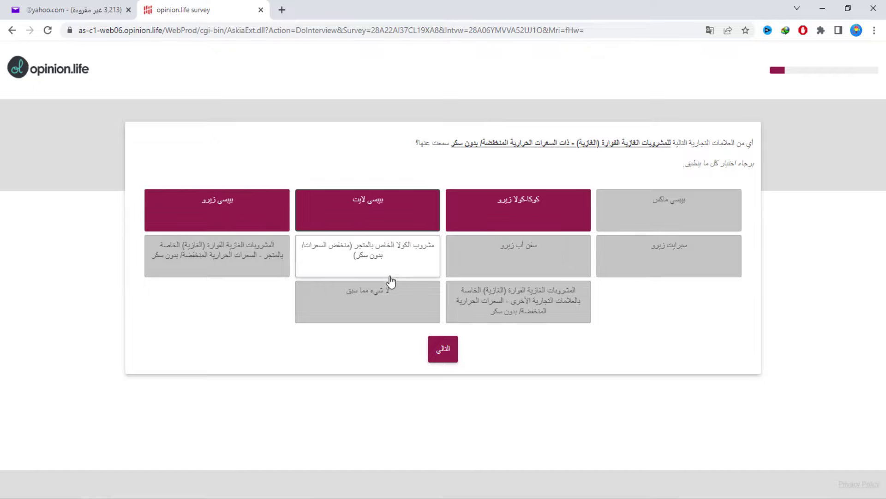
click(456, 361)
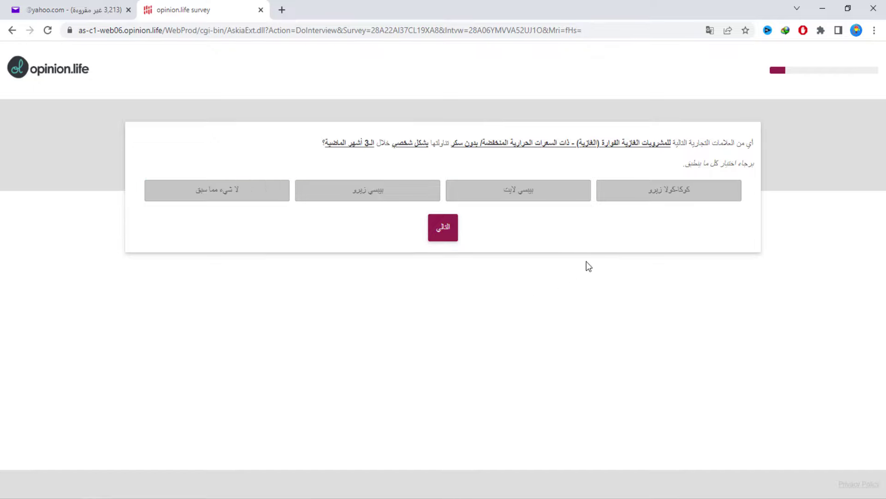
Report personally drinking كوكا-كولا زيرو and بيبسي لايت in the past three months and submit the answer
drag(687, 143, 403, 152)
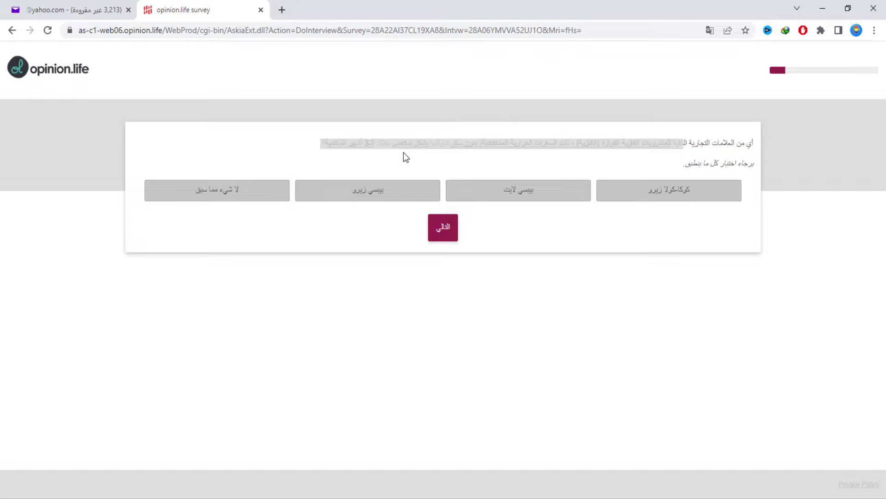
click(400, 152)
click(601, 196)
click(539, 197)
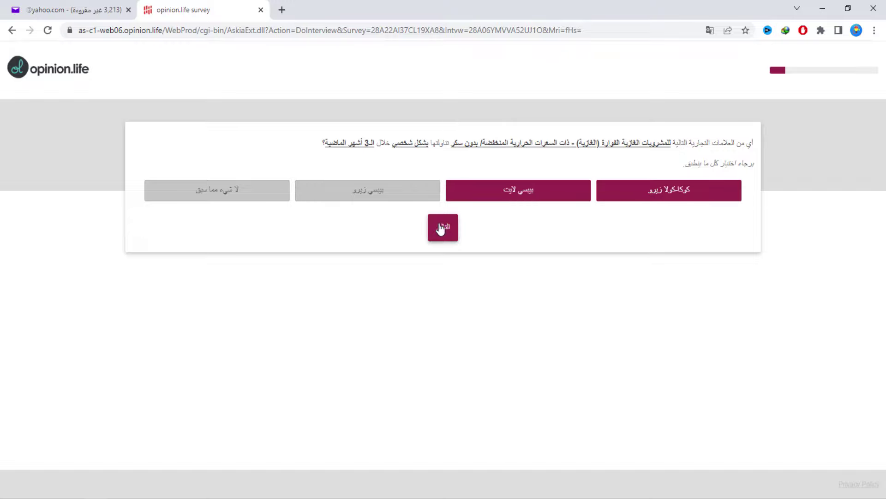
click(441, 229)
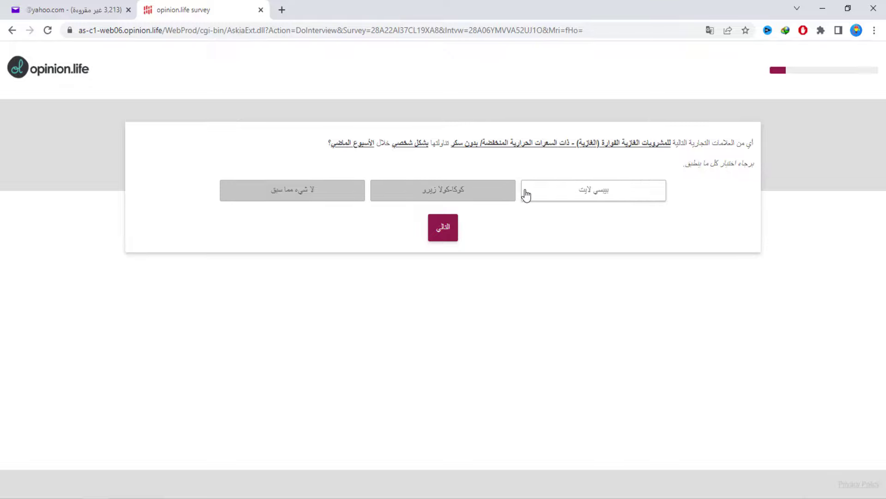
Answer كوكا-كولا زيرو for the past week and rate the sugar-free brands' drinking frequency, using يوميًا and أسبوعيًا
click(466, 198)
click(454, 228)
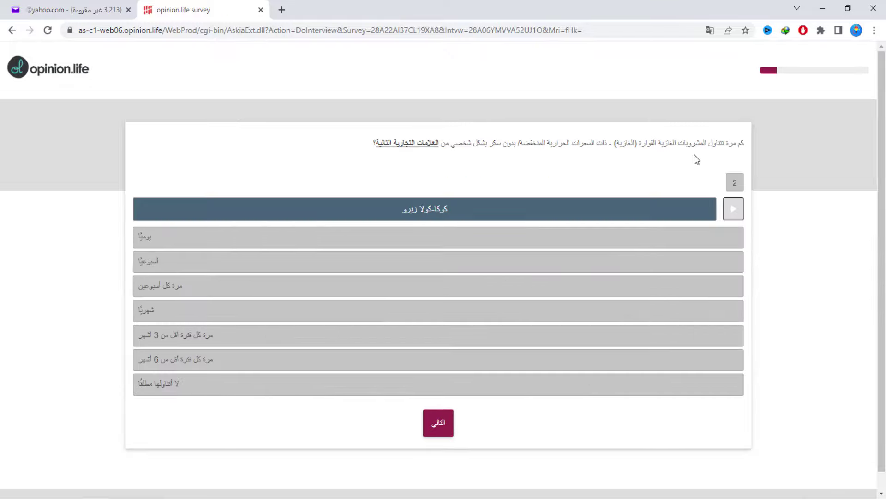
click(206, 244)
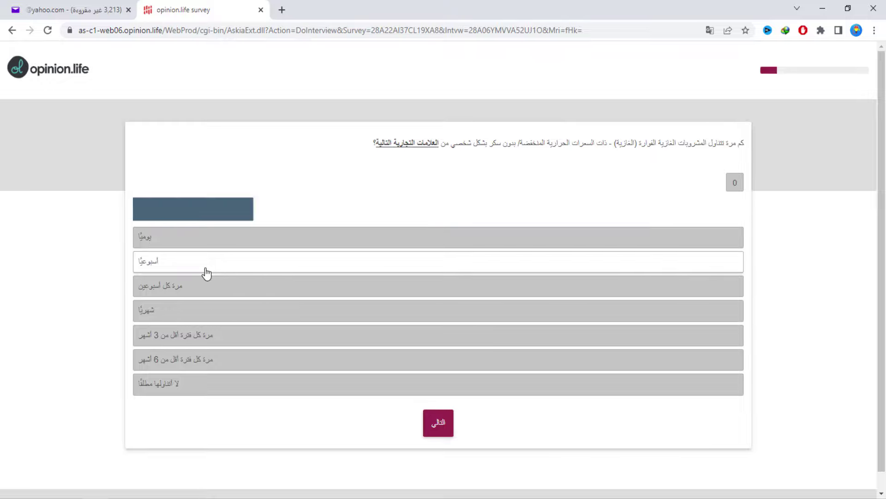
click(205, 273)
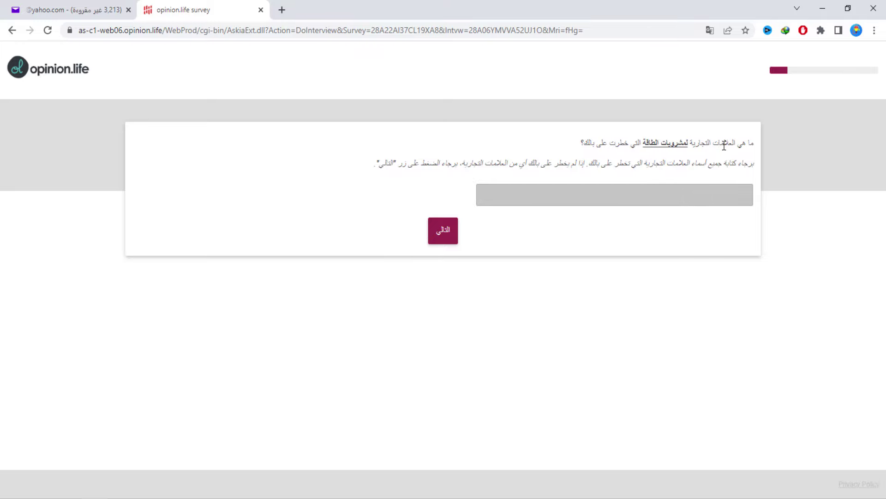
Search Google for the survey's energy drink brand question and open the foodtodayeg.com article on the biggest brands
drag(592, 145, 753, 143)
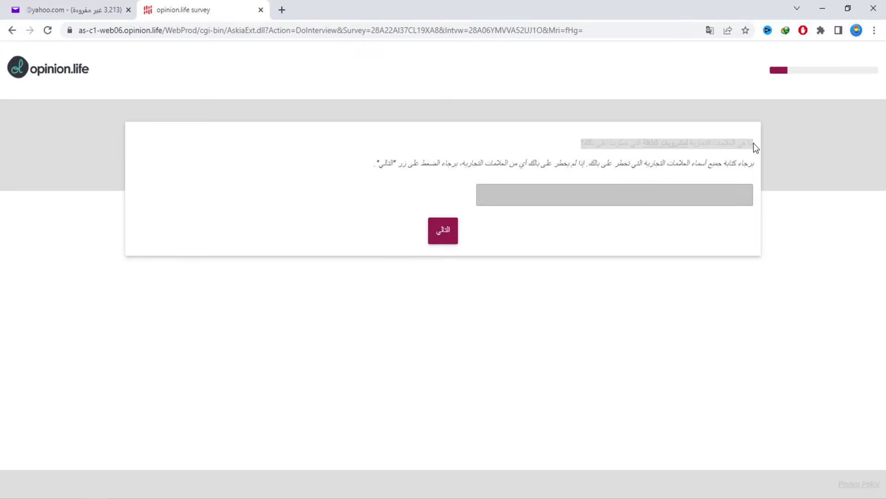
right_click(754, 143)
click(763, 179)
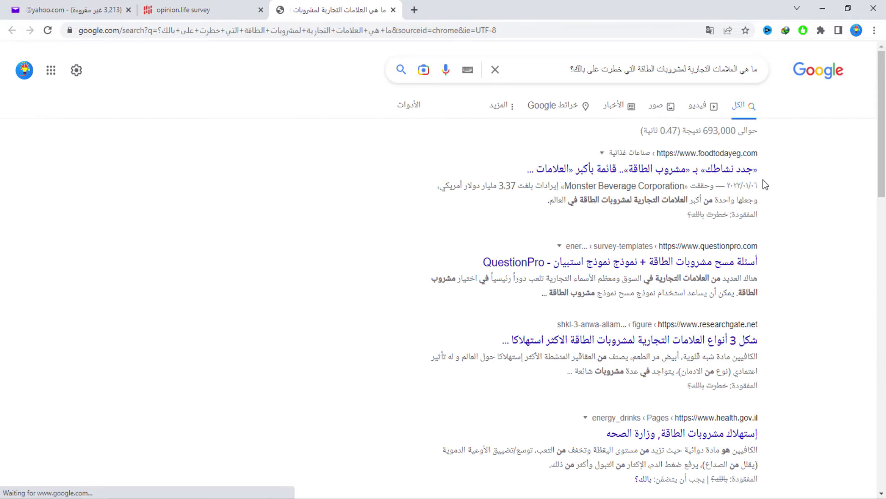
click(716, 177)
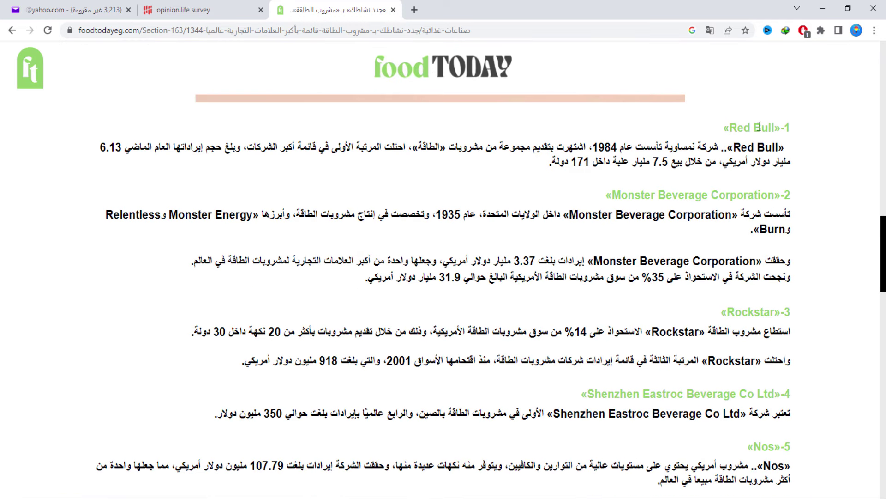
Copy Red Bull from the article into the survey's energy drink brand answer and submit it
key(ctrl+c)
click(194, 10)
click(536, 194)
key(ctrl+v)
click(456, 229)
Confirm ريد بول as the energy drink brand mentioned and submit the confirmation question
click(722, 241)
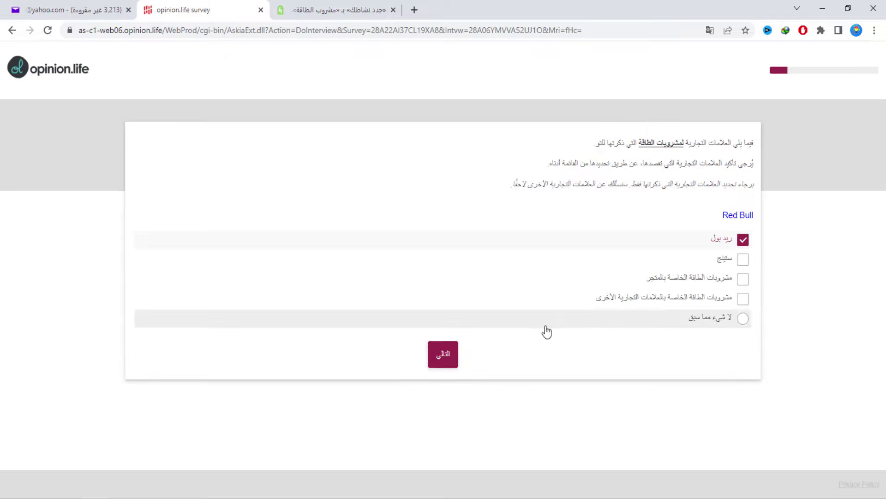
drag(652, 185, 578, 189)
click(444, 354)
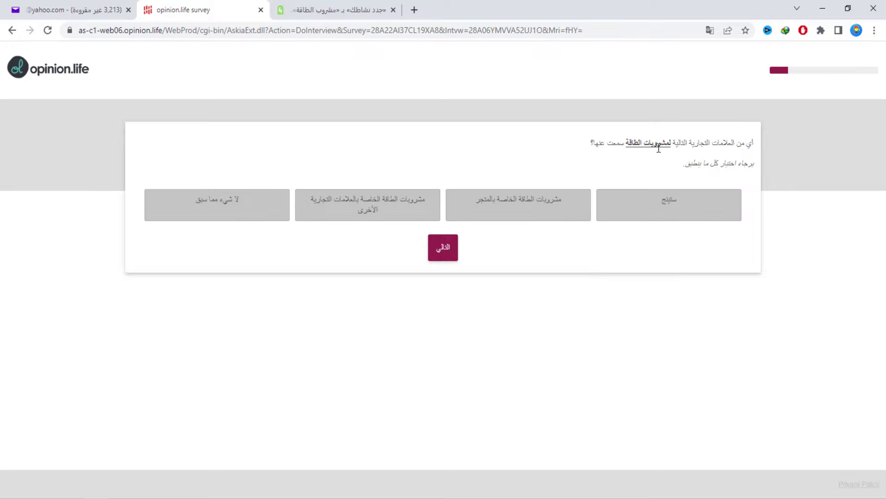
Mark ستينج as an energy drink heard of, and report drinking ستينج and ريد بول in the past three months
click(646, 216)
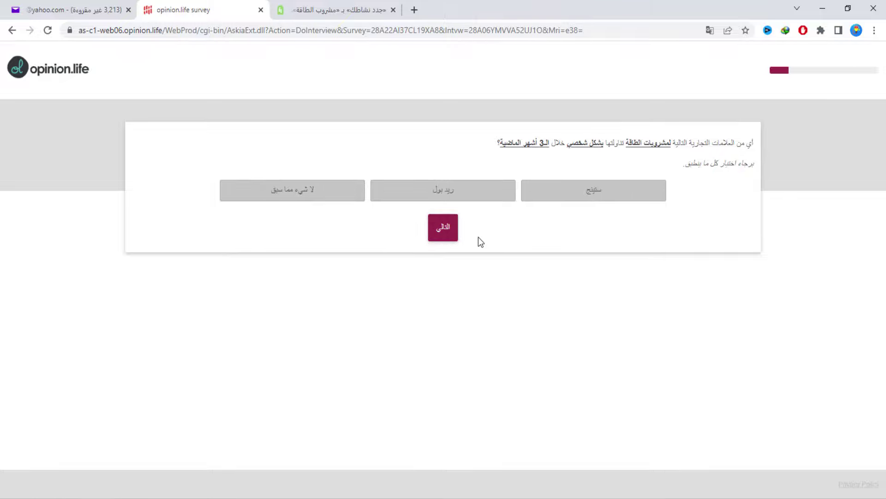
click(572, 193)
click(469, 199)
click(446, 233)
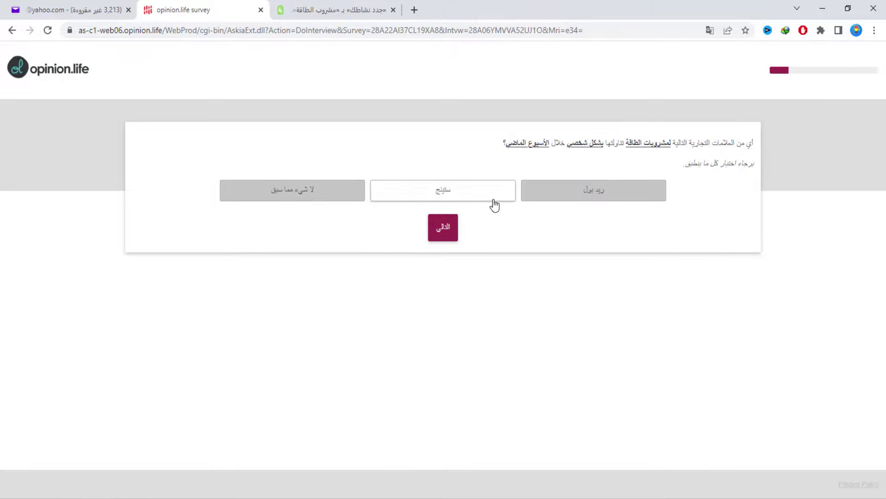
Report drinking ريد بول in the past week and set the frequency of both ريد بول and ستينج to أسبوعيًا
click(549, 198)
click(449, 229)
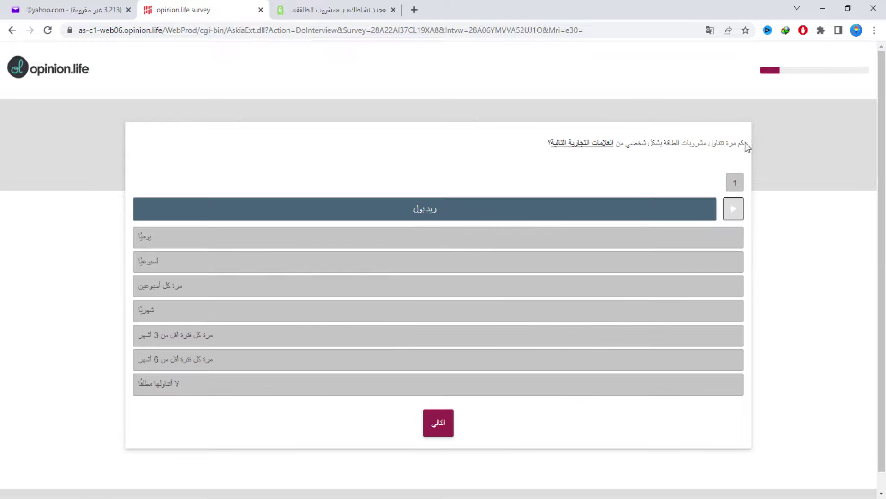
click(181, 269)
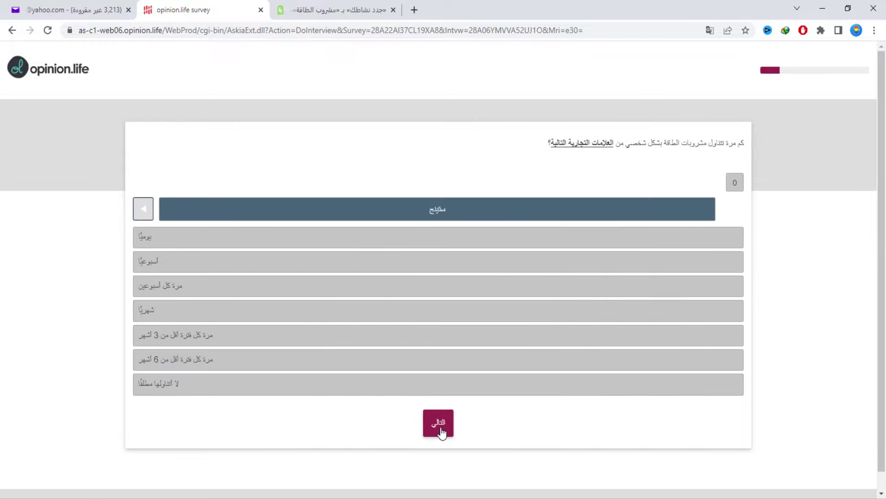
click(169, 254)
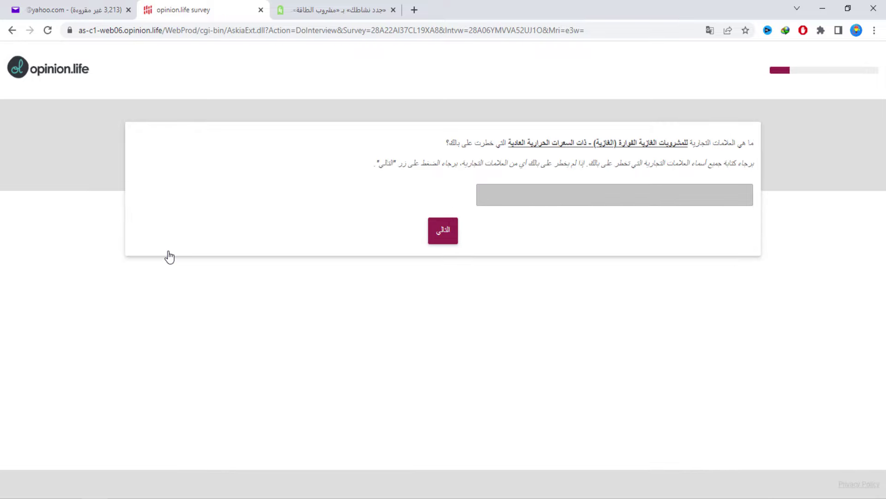
Search Google for the survey's regular-calorie soda brand question and open the image results
triple_click(593, 147)
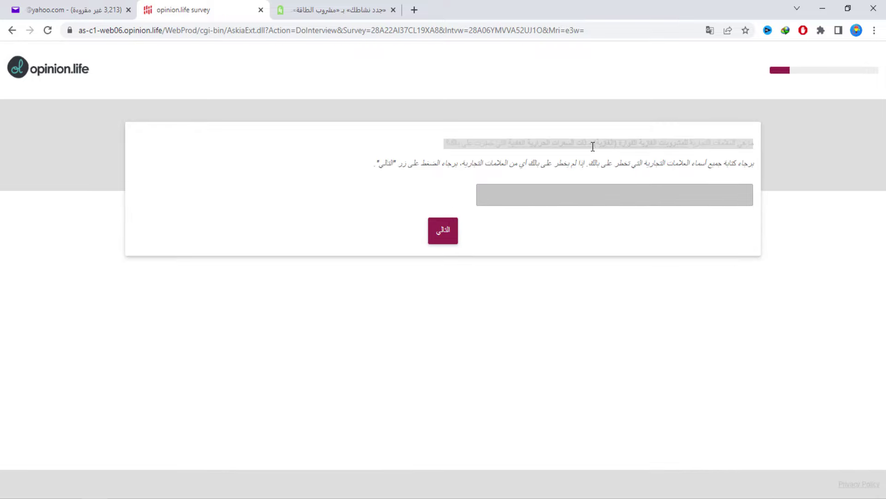
right_click(593, 147)
click(615, 184)
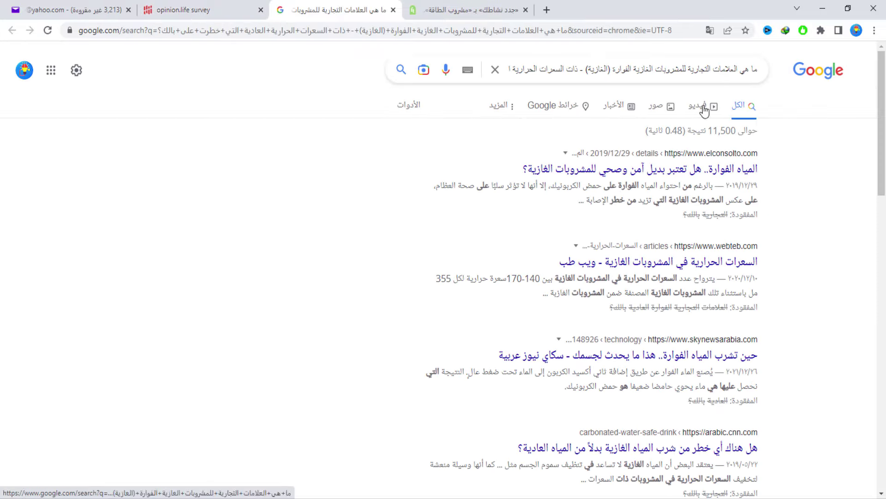
click(659, 114)
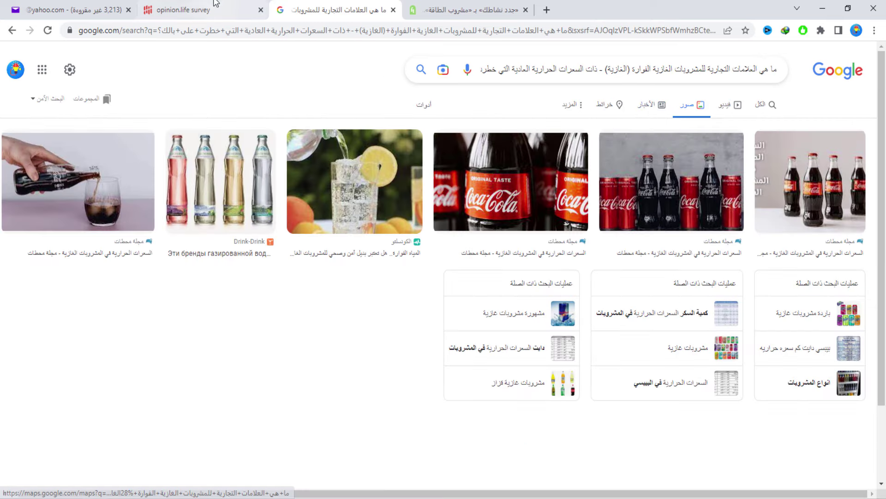
Return to the survey, enter coca cola as the regular-calorie soda brand and submit it
key(ctrl+shift+Tab)
click(560, 195)
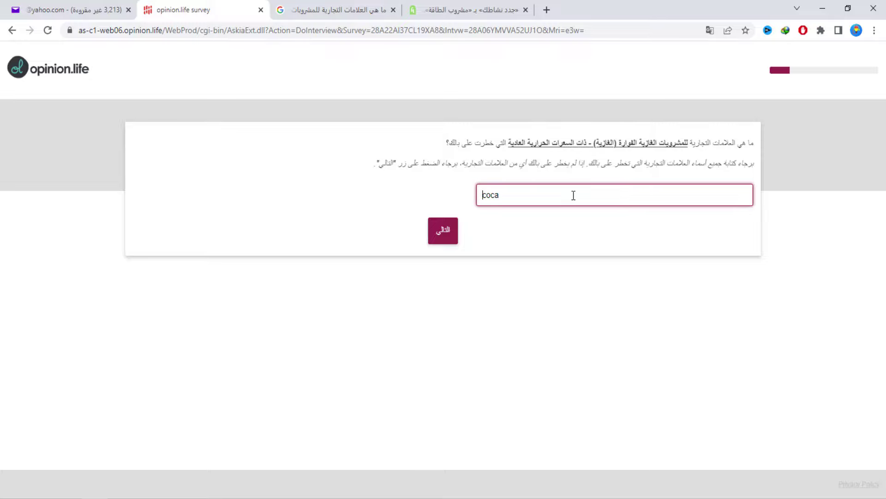
click(457, 240)
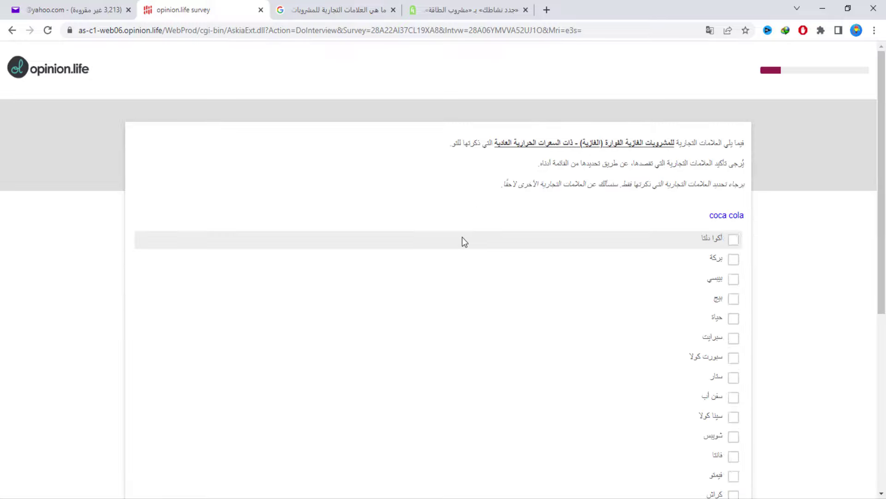
Confirm كوكا-كولا as the regular-calorie soda brand mentioned and submit the confirmation question
scroll(665, 232, down, 3)
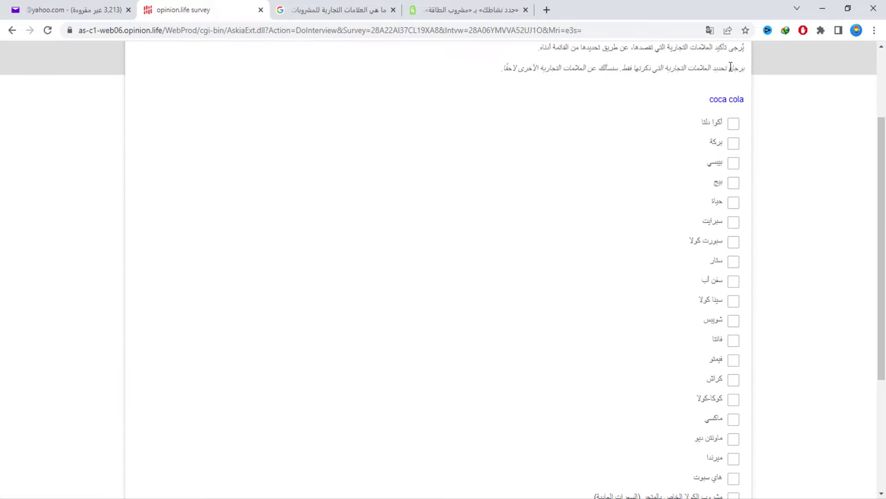
scroll(711, 120, down, 2)
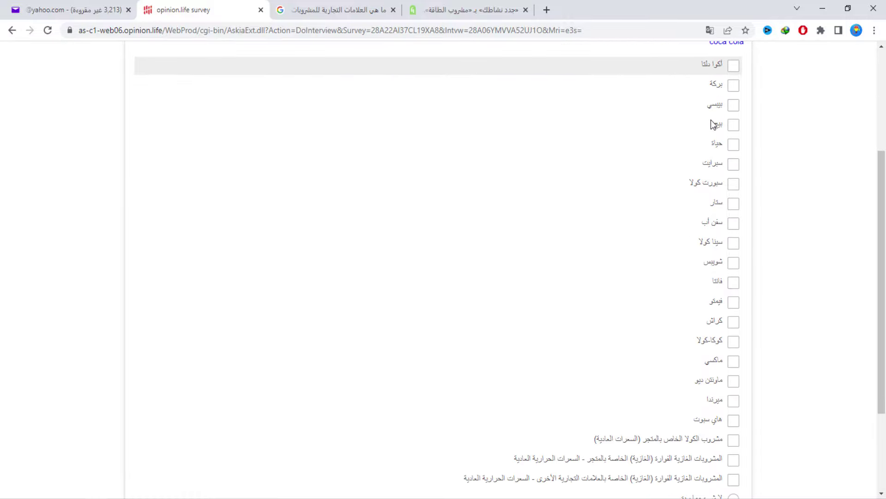
click(722, 339)
scroll(719, 340, down, 3)
click(441, 405)
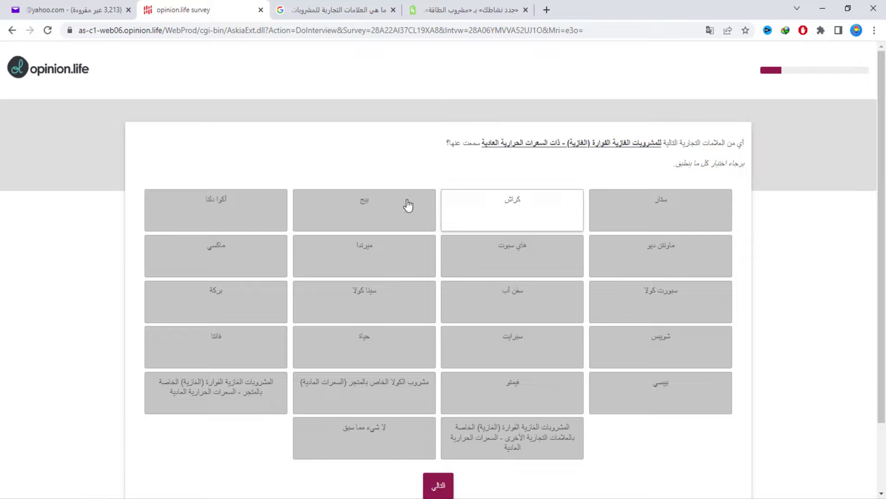
Mark ماونتن ديو, ميرندا, سينا كولا, سفن أب, فانتا, سبرايت, شويبس and بيبسي as regular sodas heard of and submit
click(624, 268)
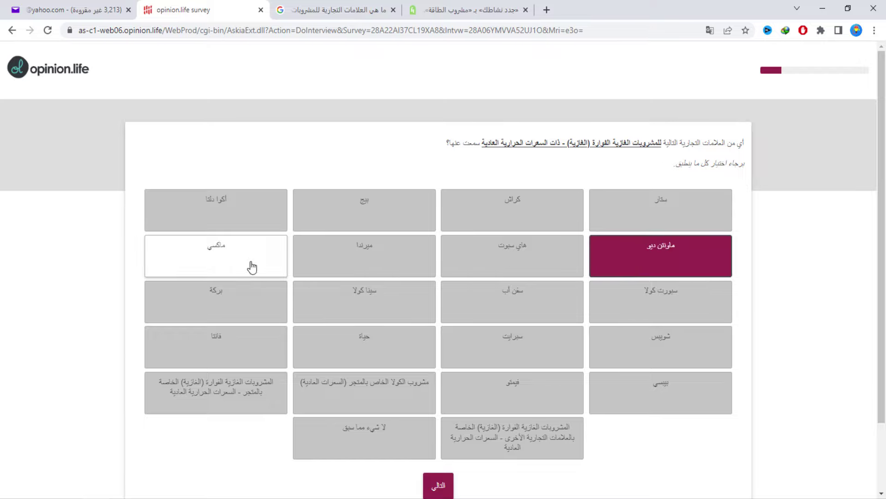
click(344, 260)
click(364, 301)
click(510, 303)
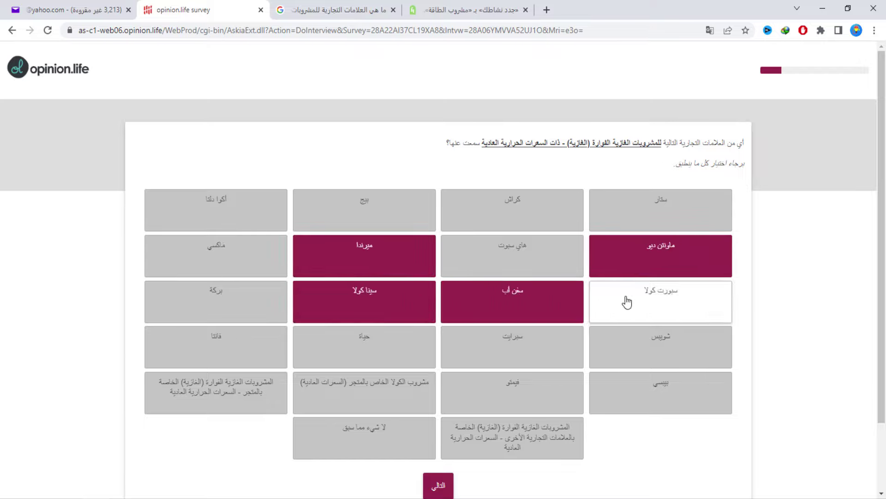
click(228, 352)
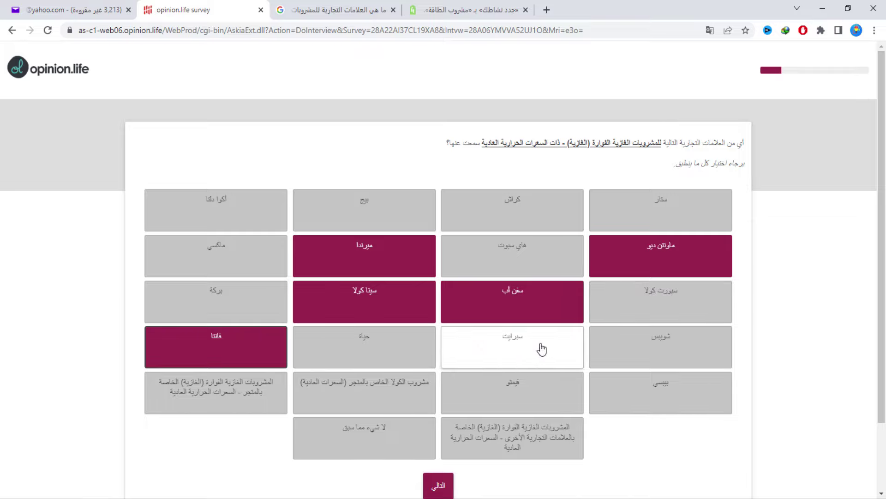
click(639, 347)
click(655, 392)
click(438, 484)
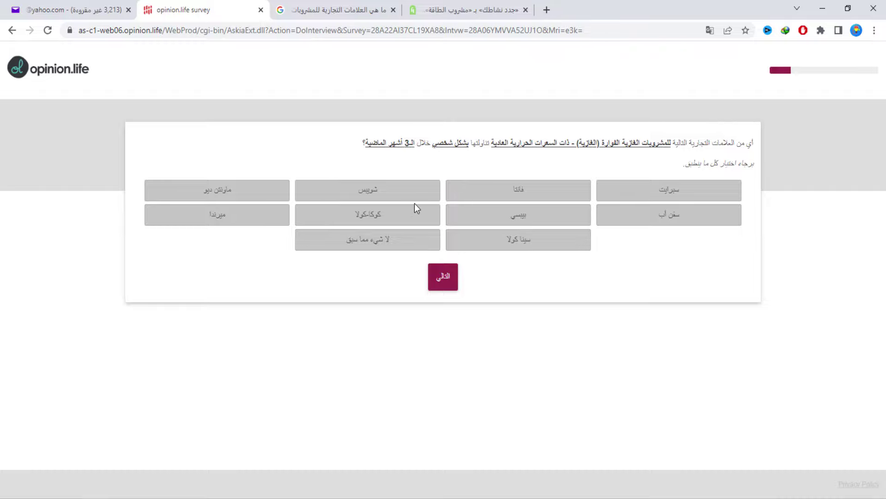
Report drinking كوكا-كولا and بيبسي in the past three months and كوكا-كولا in the past week
click(415, 217)
click(573, 217)
click(445, 282)
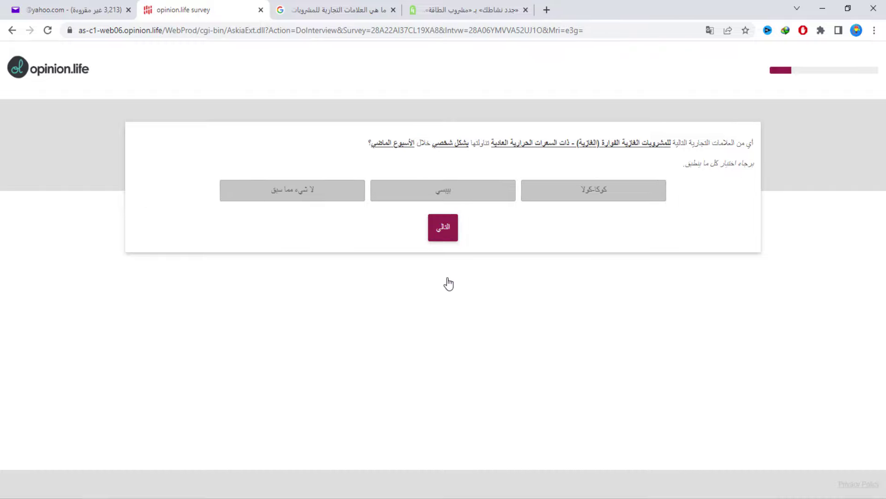
click(552, 198)
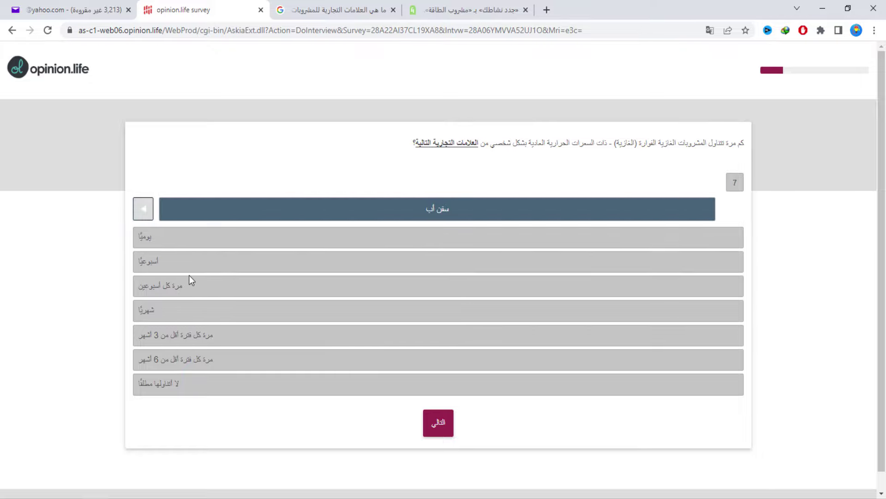
Answer how often the remaining regular sodas are drunk with أسبوعيًّا or مرة كل أسبوعين, and سينا كولا with مرة كل فترة أقل من 3 أشهر
click(184, 288)
click(179, 268)
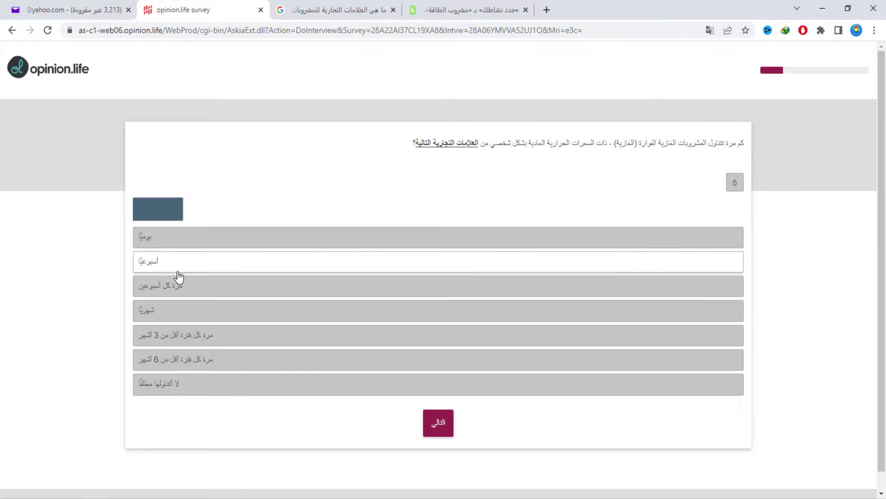
click(180, 288)
click(180, 290)
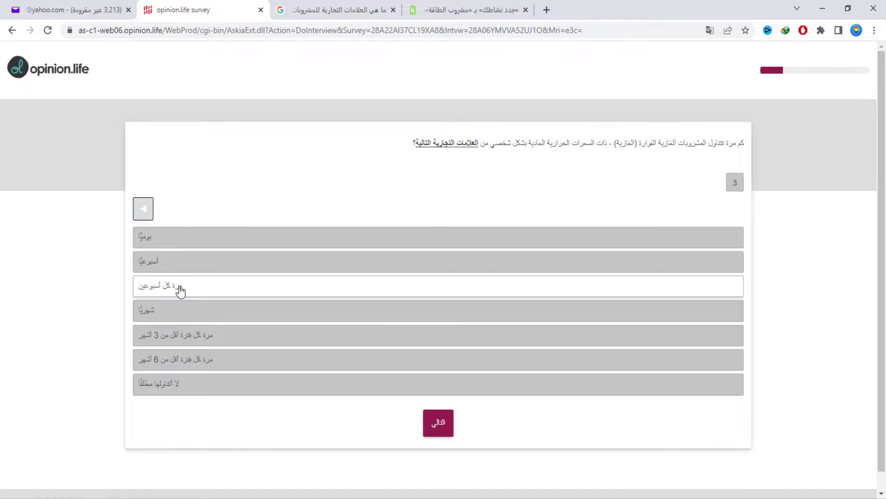
click(180, 290)
click(168, 268)
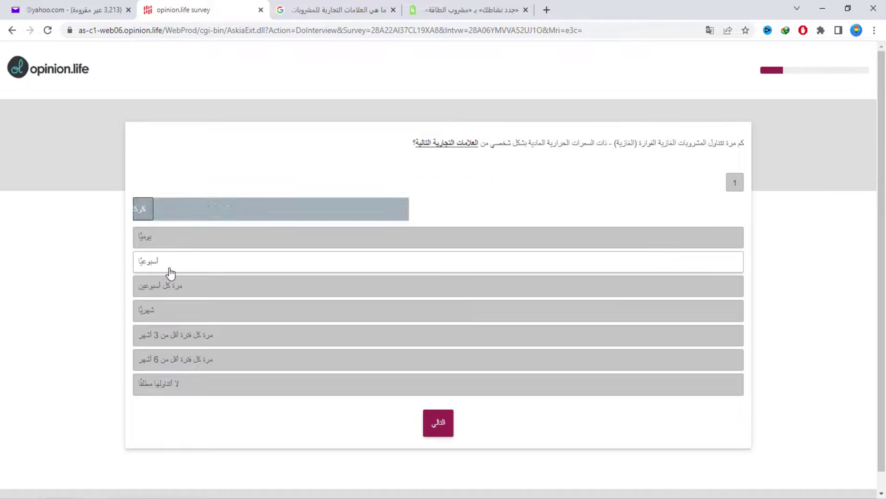
click(166, 263)
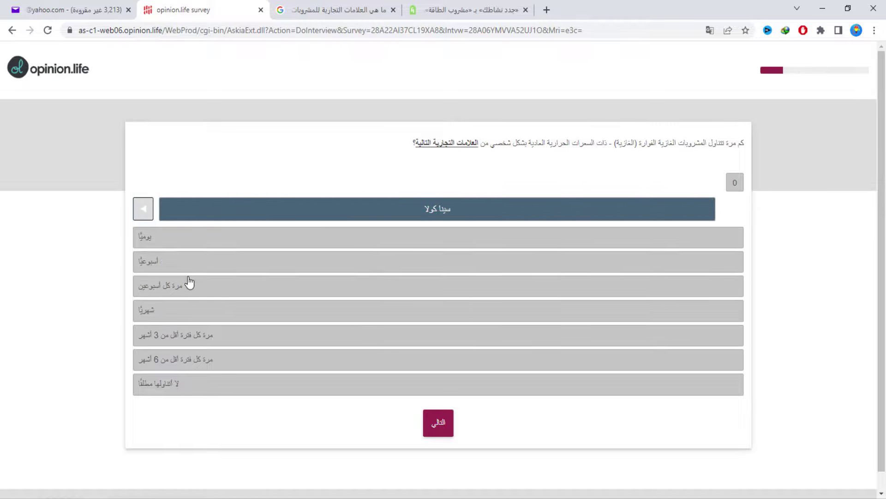
click(183, 336)
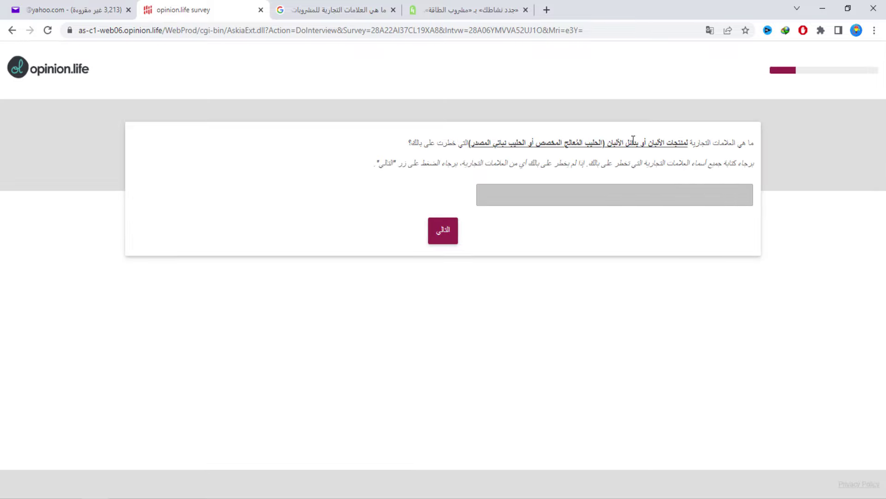
Search Google for the survey's dairy and dairy-alternative brand question and look through the image results
triple_click(632, 139)
right_click(616, 141)
click(644, 175)
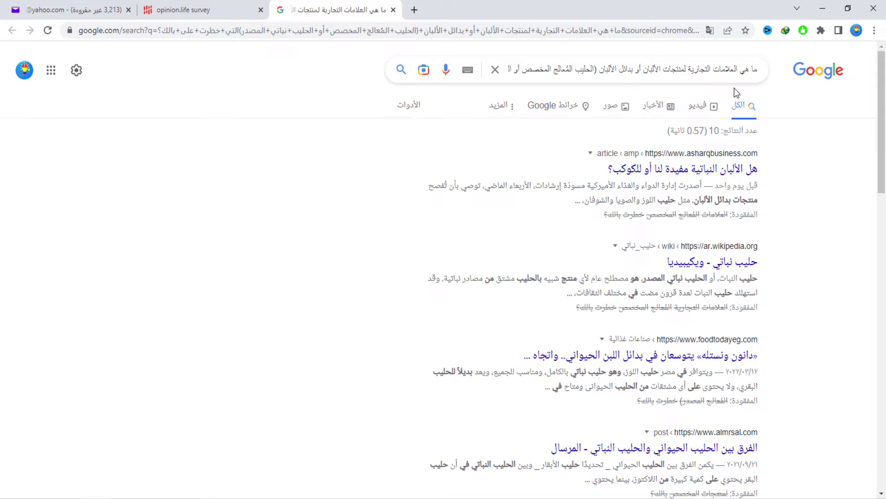
click(614, 112)
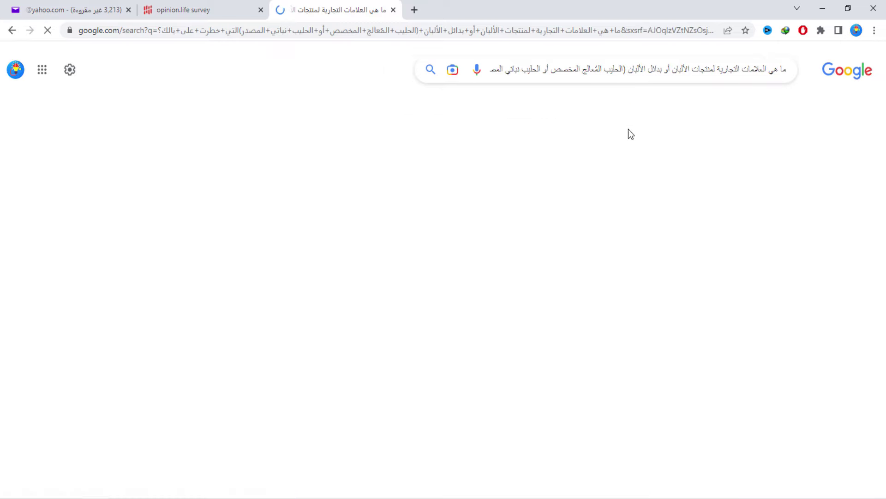
click(752, 171)
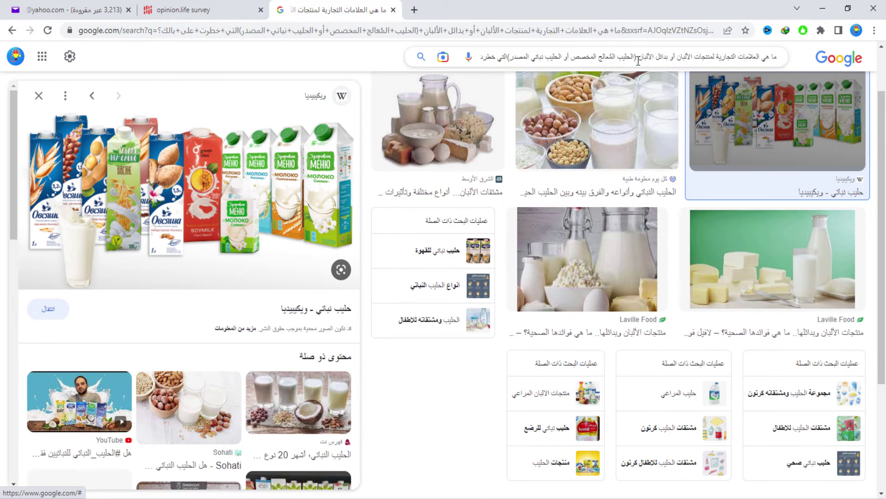
Search again without the bracketed milk wording and read the foodtodayeg article about Danone and Nestlé dairy alternatives
drag(614, 62, 509, 70)
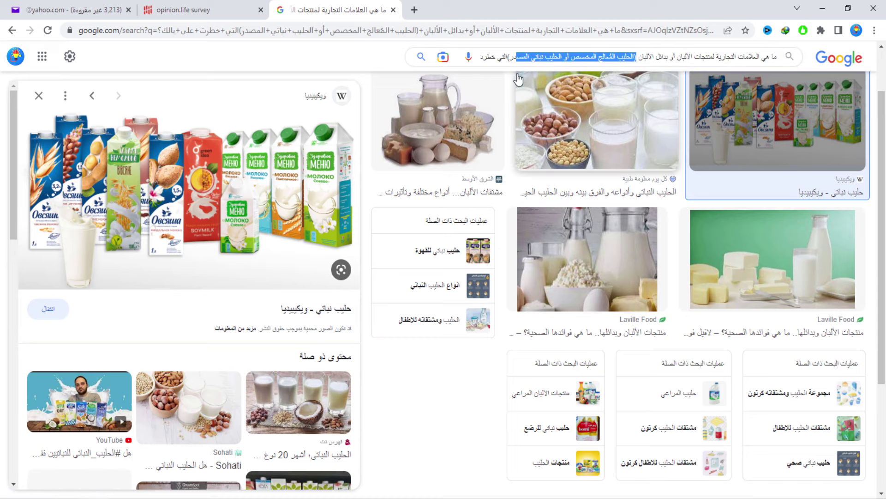
key(BackSpace)
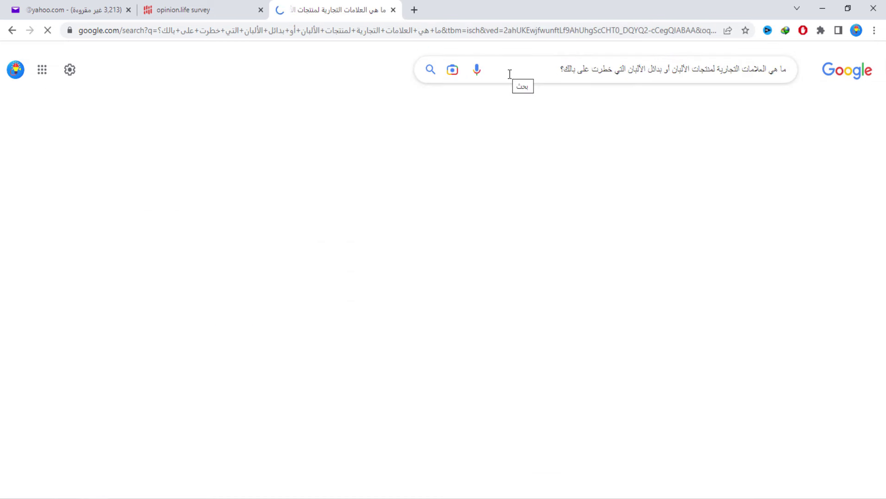
click(762, 116)
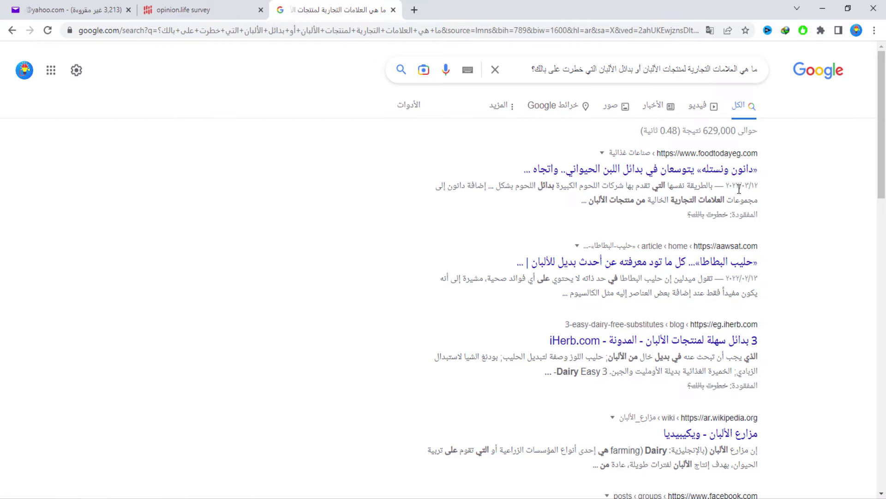
click(742, 170)
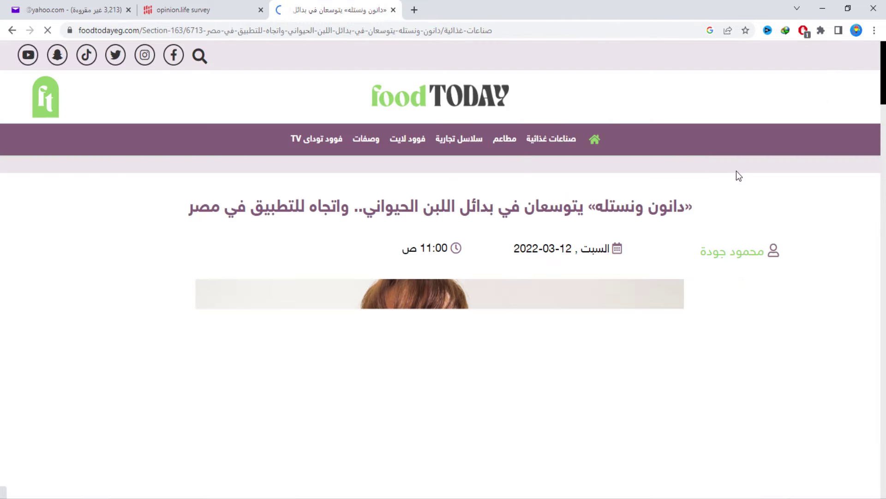
scroll(600, 179, down, 10)
scroll(604, 179, down, 5)
scroll(599, 245, up, 4)
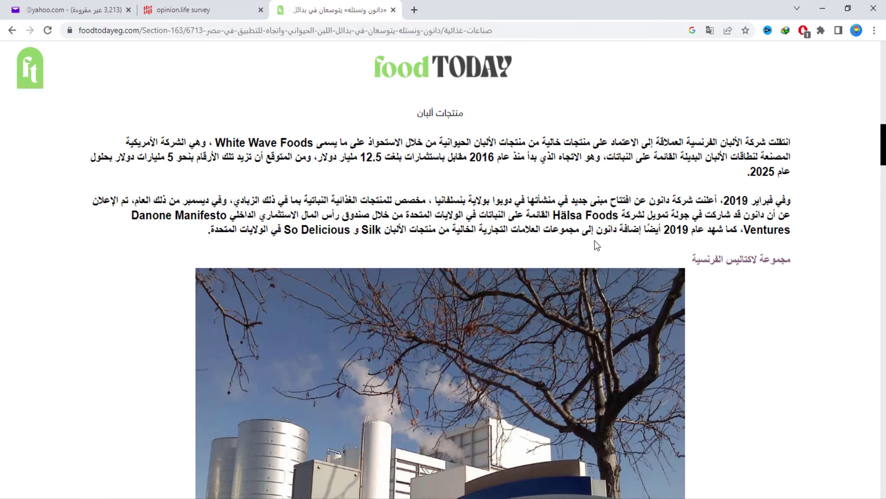
Return to the survey, enter Danone as the dairy brand that comes to mind and submit it
click(205, 5)
click(591, 197)
text(Danone)
click(451, 233)
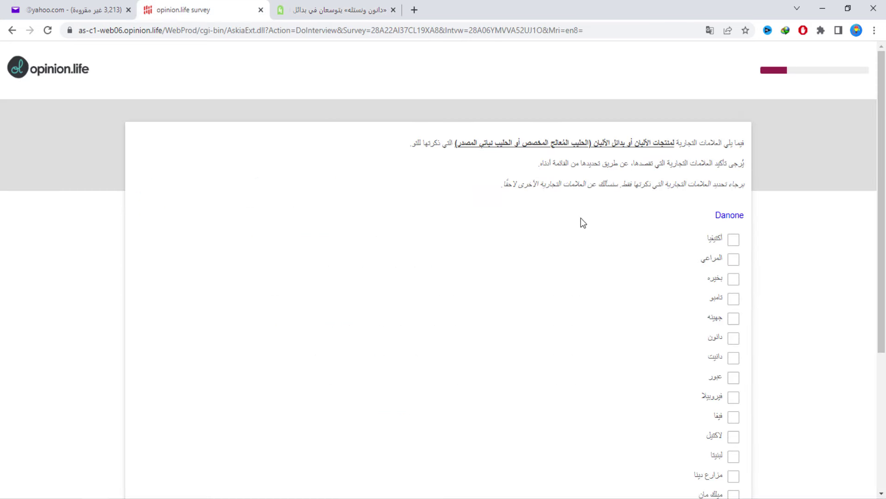
Confirm دانون as the dairy brand mentioned and submit the confirmation question
scroll(595, 223, down, 1)
scroll(736, 183, down, 2)
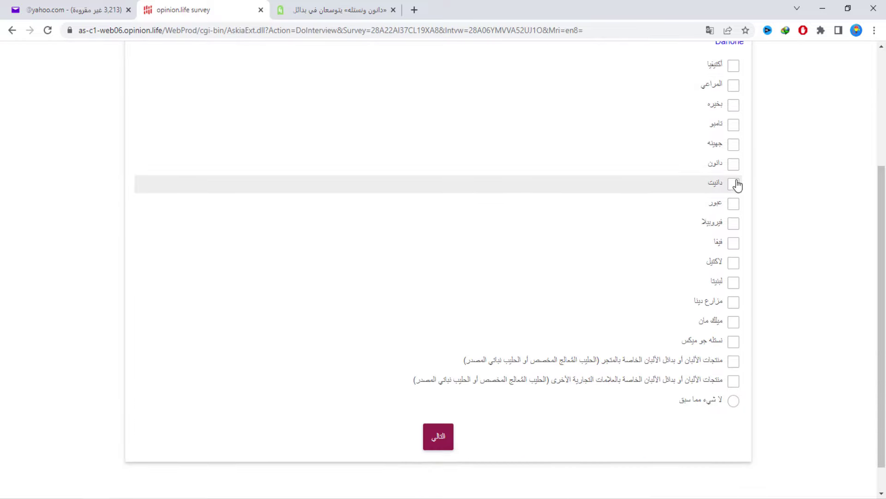
click(732, 182)
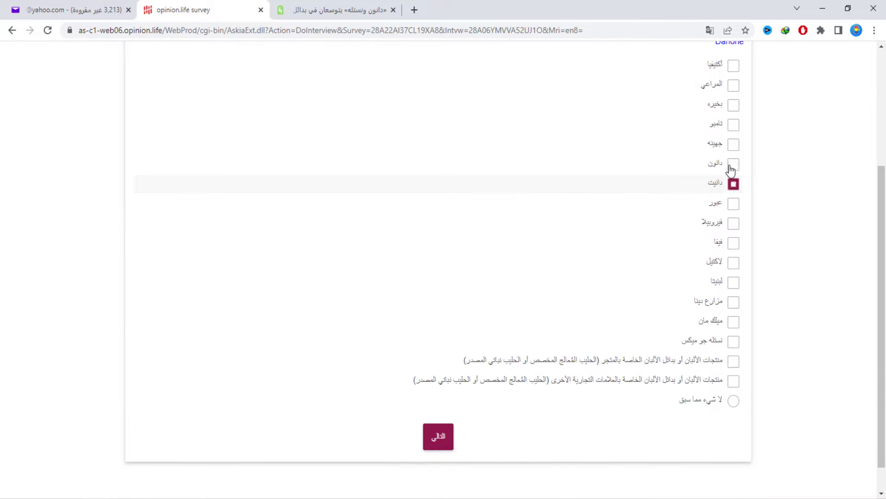
scroll(469, 359, down, 1)
click(439, 404)
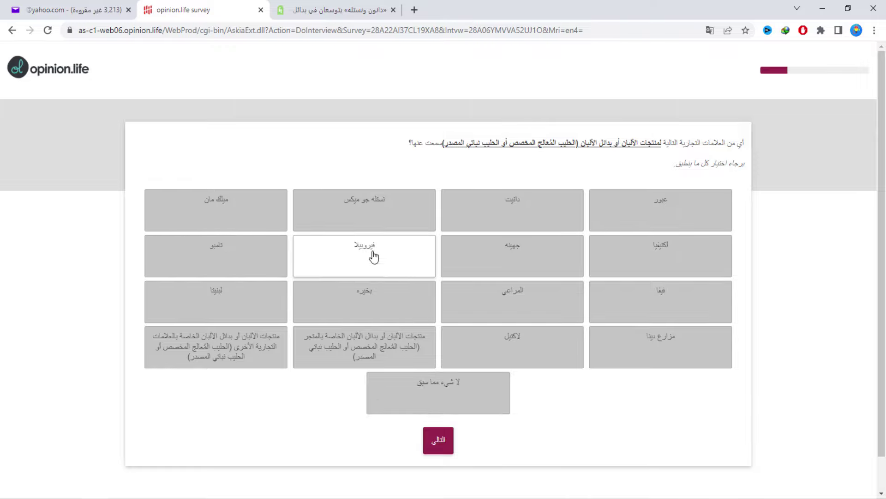
Mark جهينه, المراعي, أكتيفيا, بخيره and دانيت as dairy brands heard of and submit
click(531, 267)
click(572, 298)
click(669, 253)
click(347, 304)
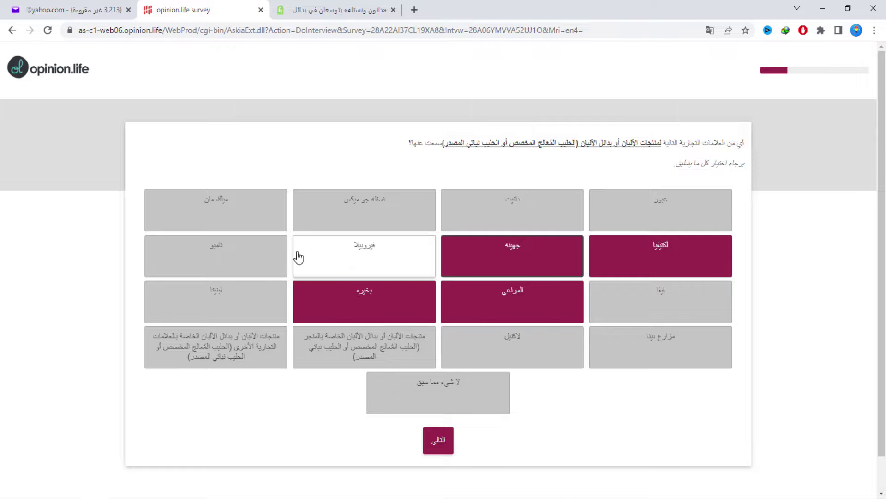
click(540, 218)
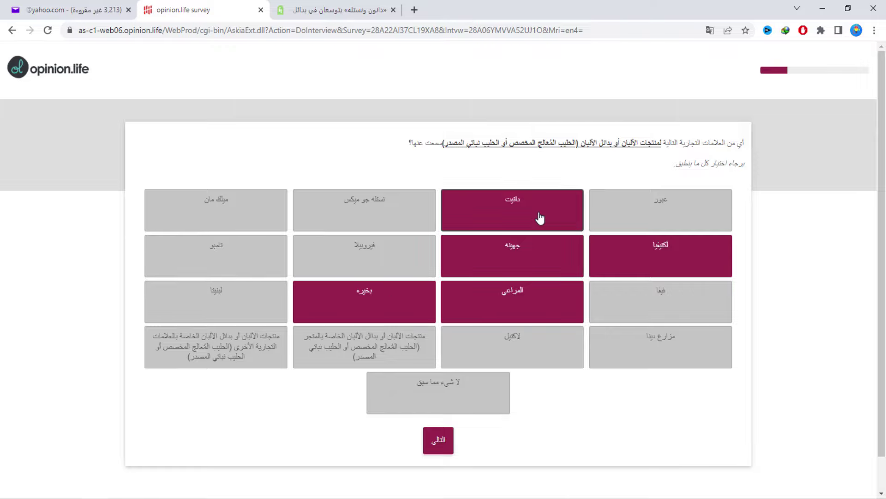
click(435, 447)
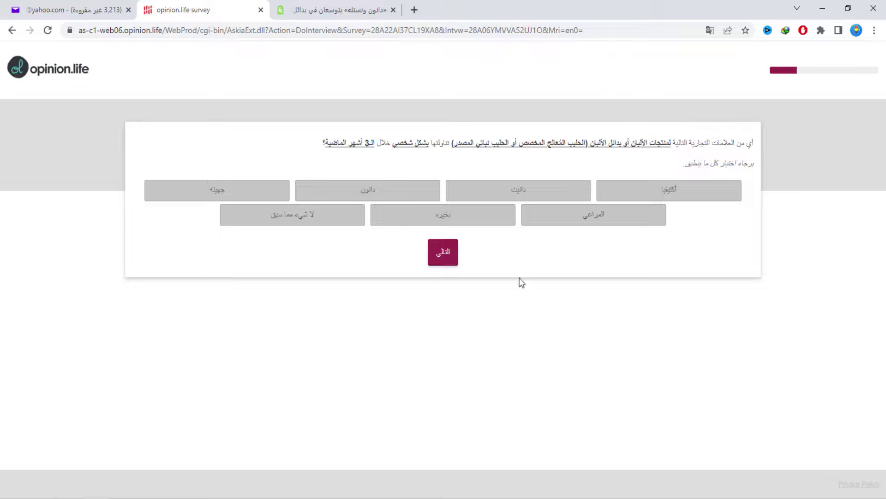
Report consuming دانون, دانيت and جهينه in the past three months, and set the consumption frequency of جهينه to يوميًّا
click(419, 196)
click(464, 192)
click(217, 190)
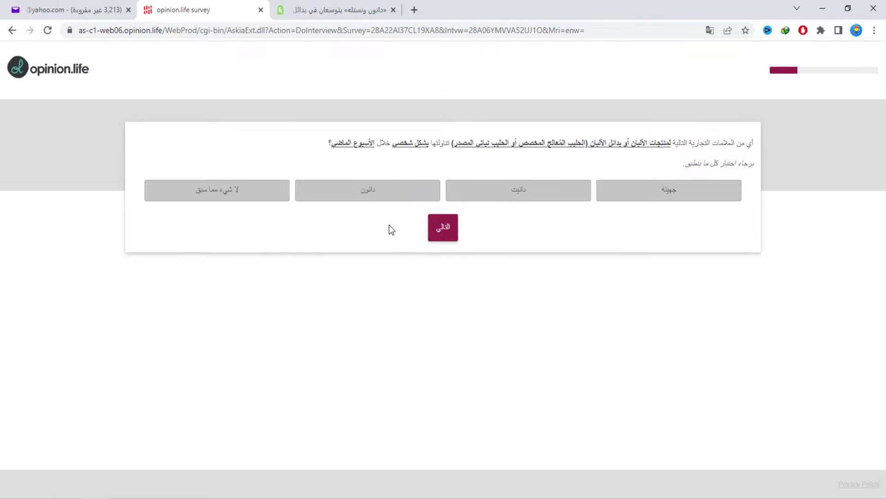
click(435, 230)
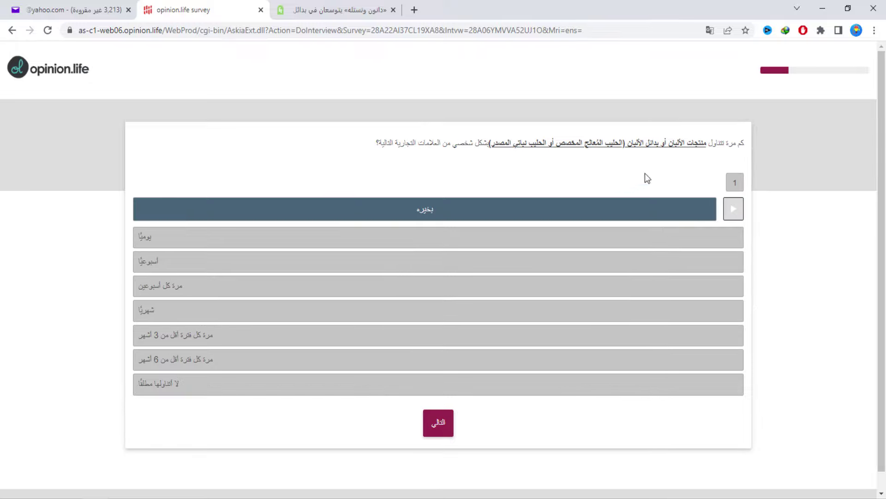
click(159, 243)
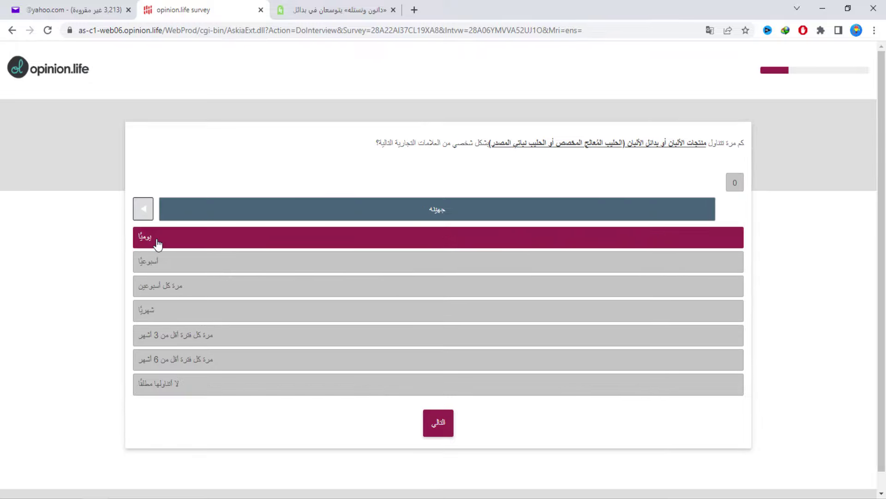
Search Google for the survey's coffee brand question and open the argaam article on the world's best 10 coffee brands
drag(640, 144, 337, 10)
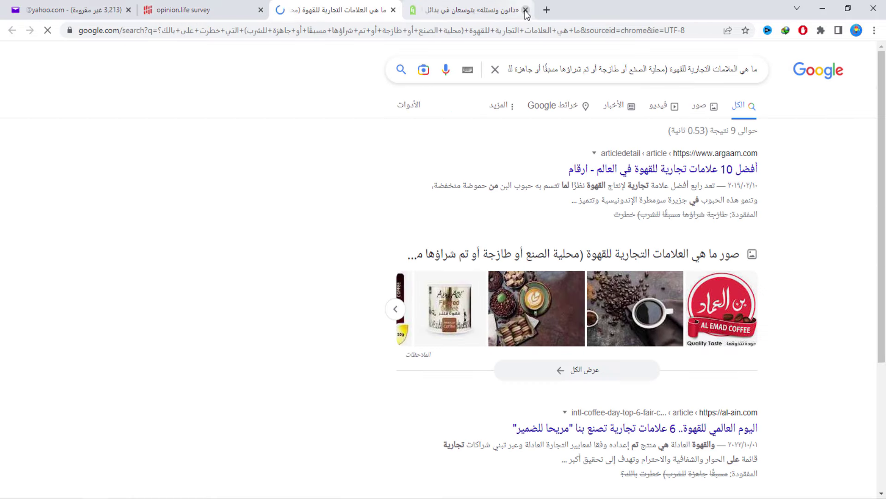
click(700, 162)
scroll(628, 235, down, 3)
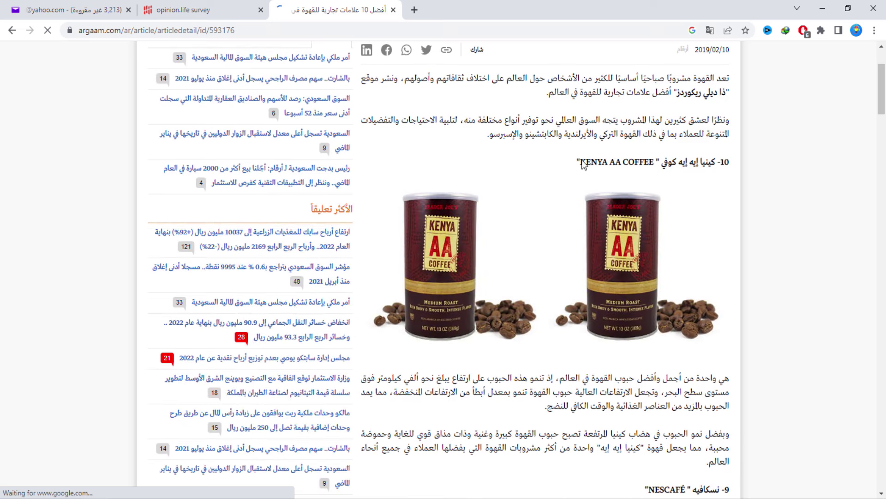
Copy KENYA AA COFFEE from the article into the survey's coffee brand question and submit it
drag(582, 160, 621, 166)
key(ctrl+c)
click(226, 9)
click(558, 190)
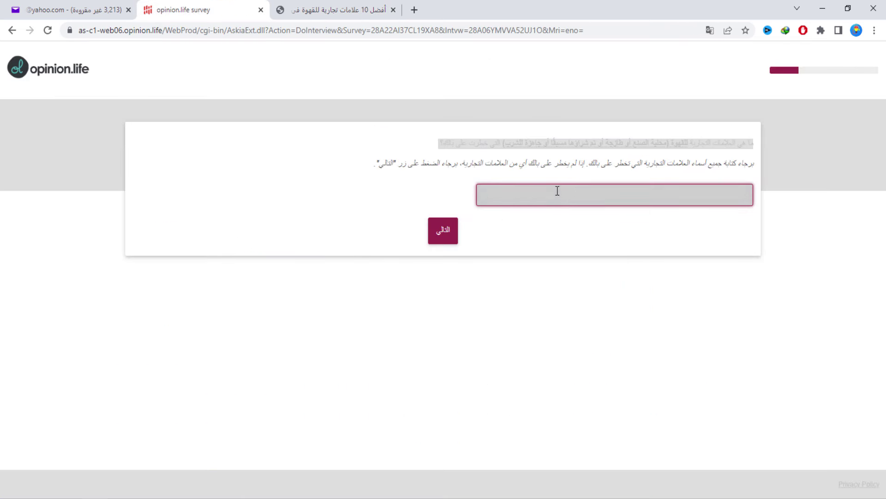
key(ctrl+v)
click(444, 231)
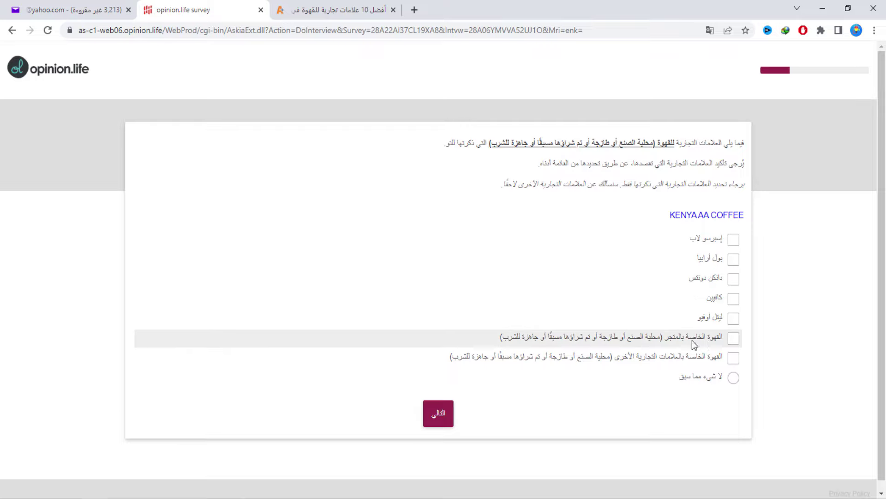
Answer لا شيء مما سبق to the coffee brand confirmation, and submit دانكن دونتس and ليتل أوفيو as coffee brands heard of
click(685, 382)
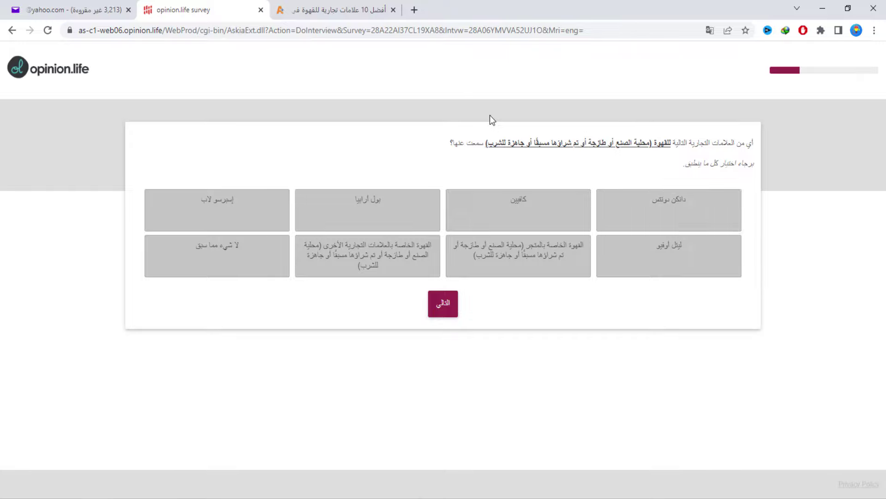
click(637, 215)
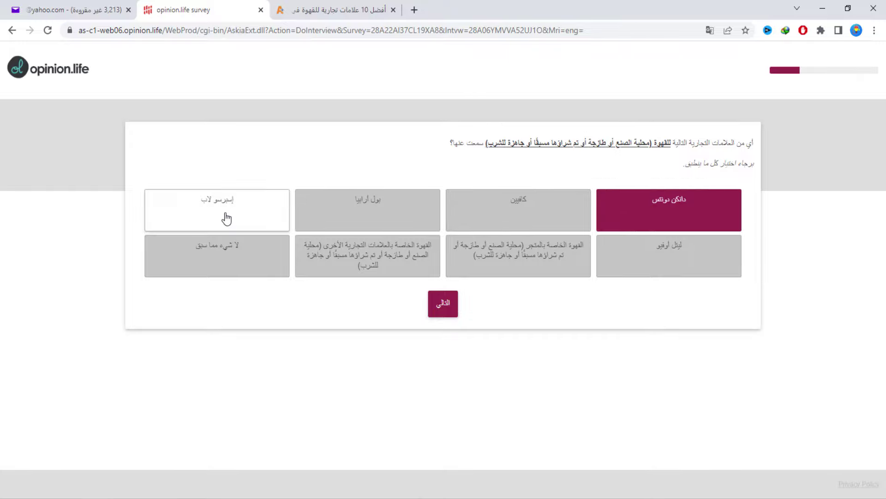
click(652, 267)
click(429, 302)
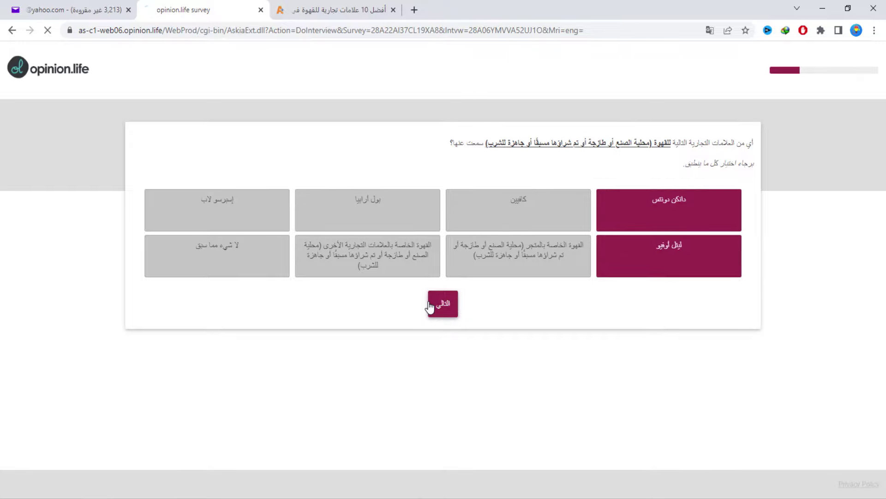